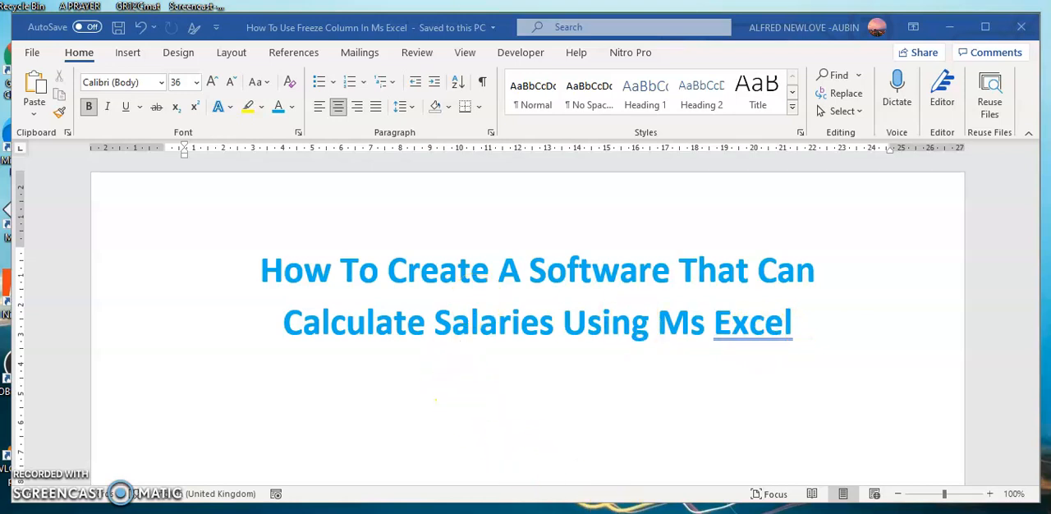
# - Switch to the SALARY workbook in Excel and inspect the first facilitator's total hours formula in G6
pyautogui.click(625, 494)
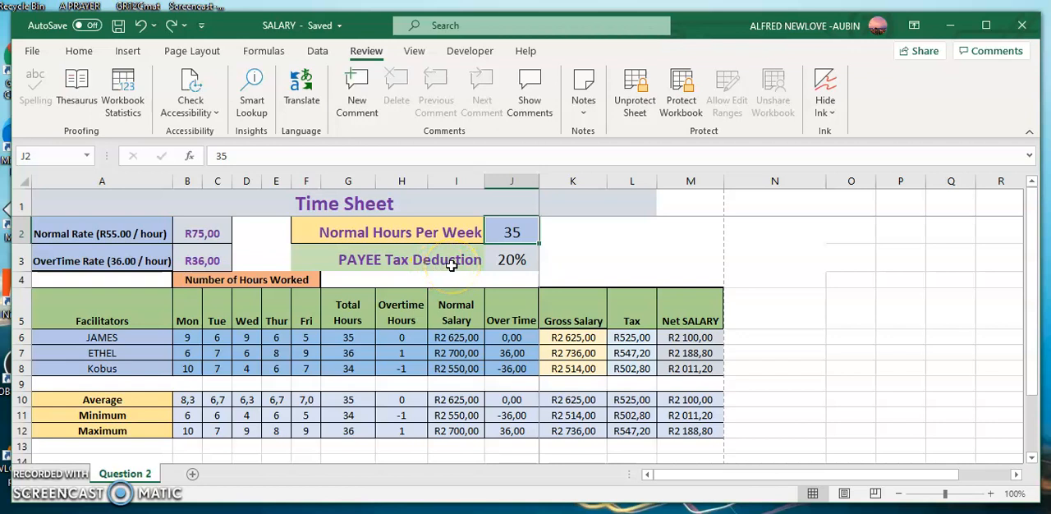
pyautogui.click(106, 369)
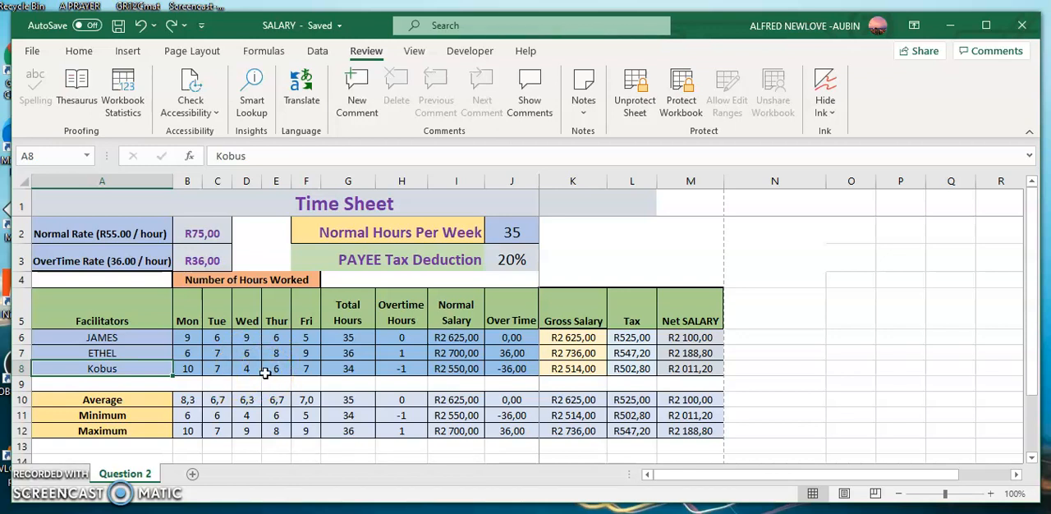
pyautogui.click(346, 338)
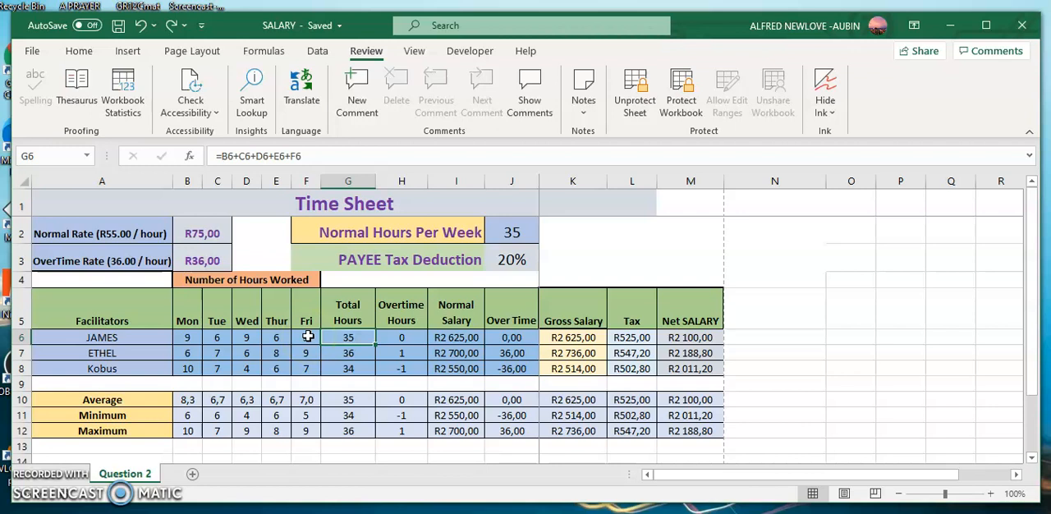
# - Enter the letter A as the Monday hours in B6 and check its effect on the total hours formula in G6
pyautogui.click(187, 338)
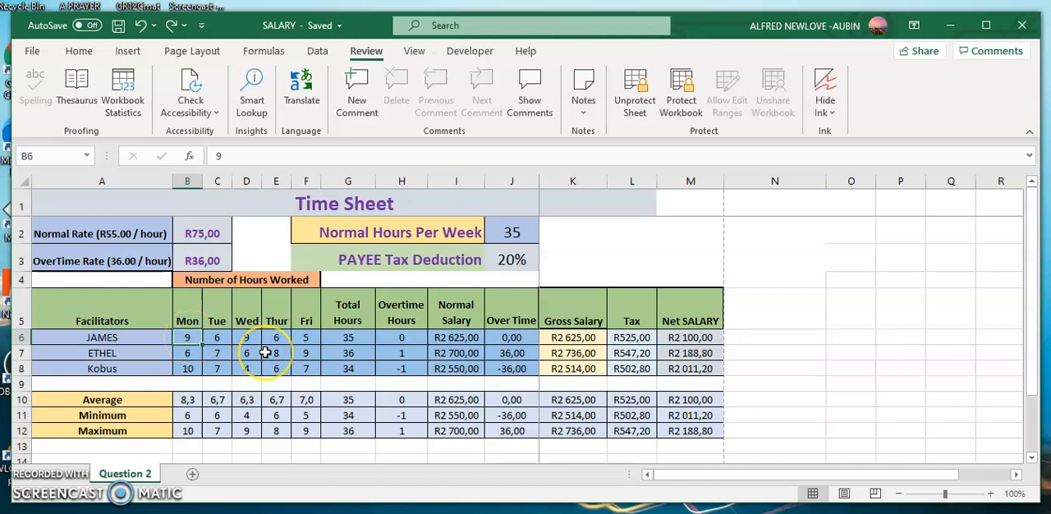
pyautogui.write('A')
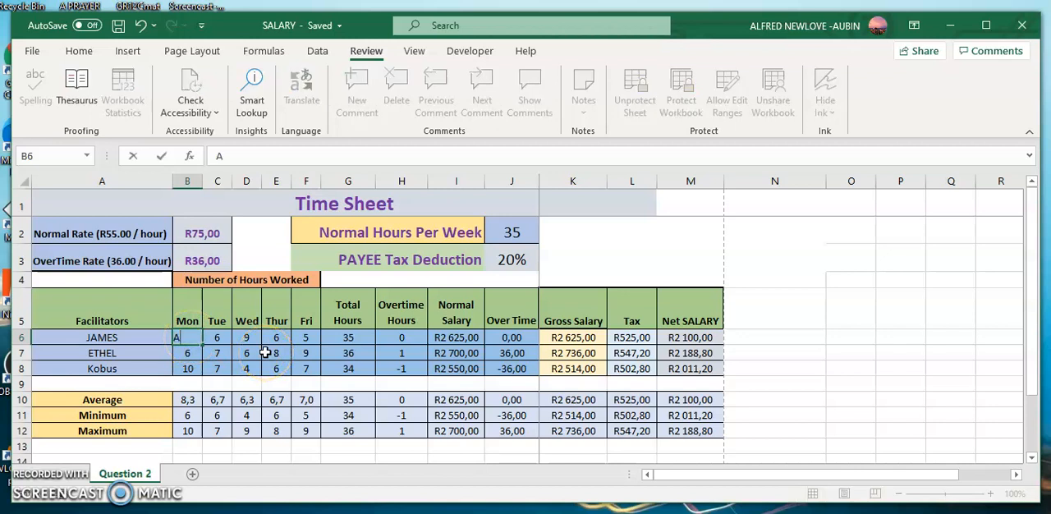
pyautogui.click(262, 354)
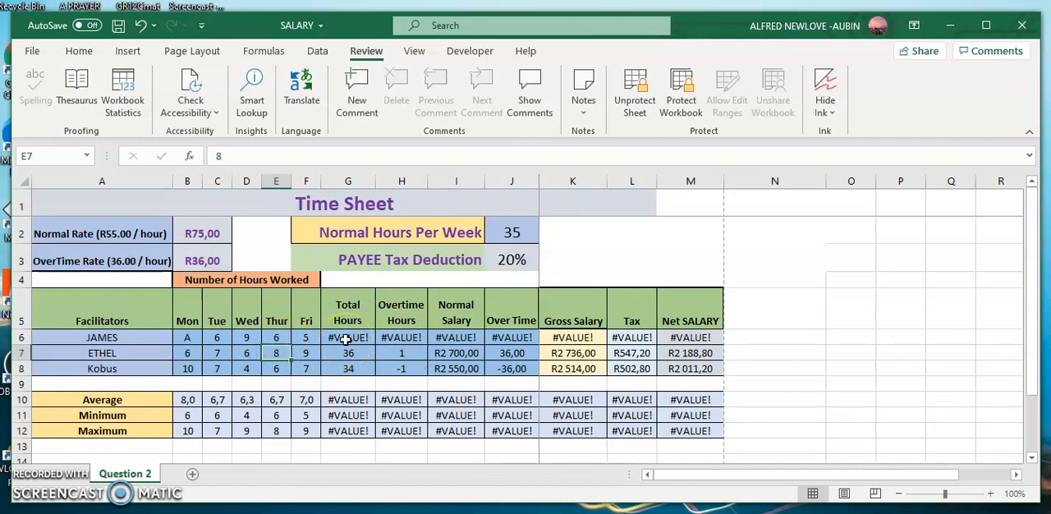
pyautogui.click(347, 339)
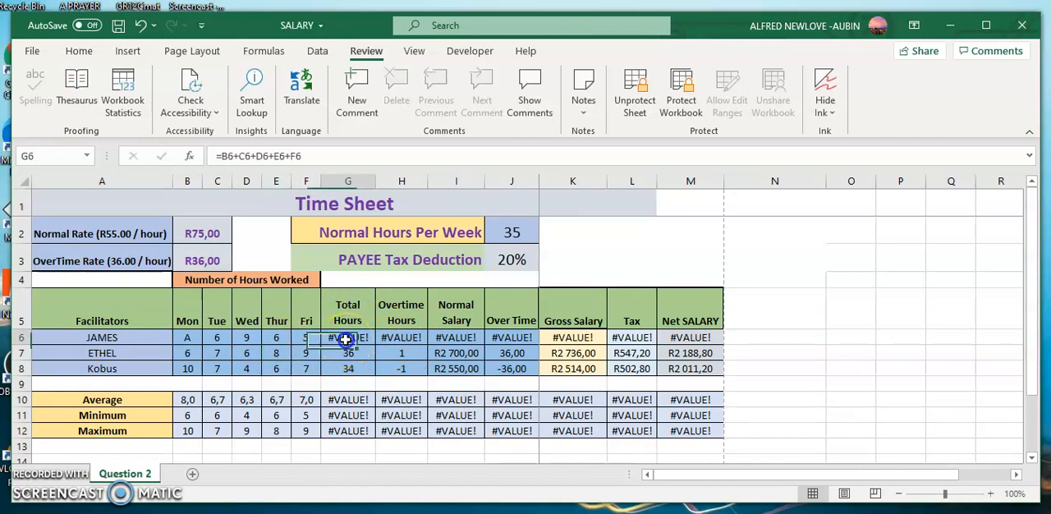
# - Undo the letter entry in the Monday hours cell B6 and save the workbook
pyautogui.click(187, 338)
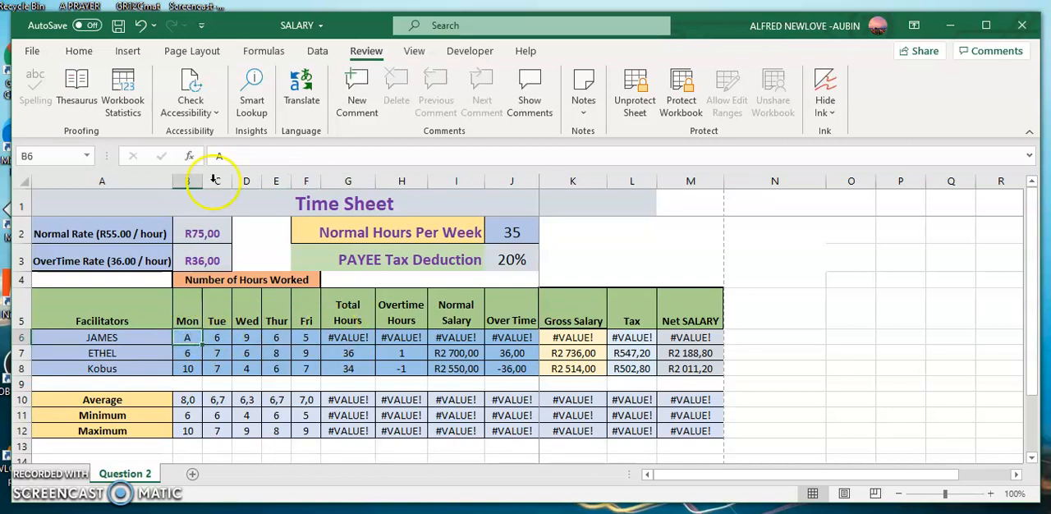
pyautogui.click(141, 25)
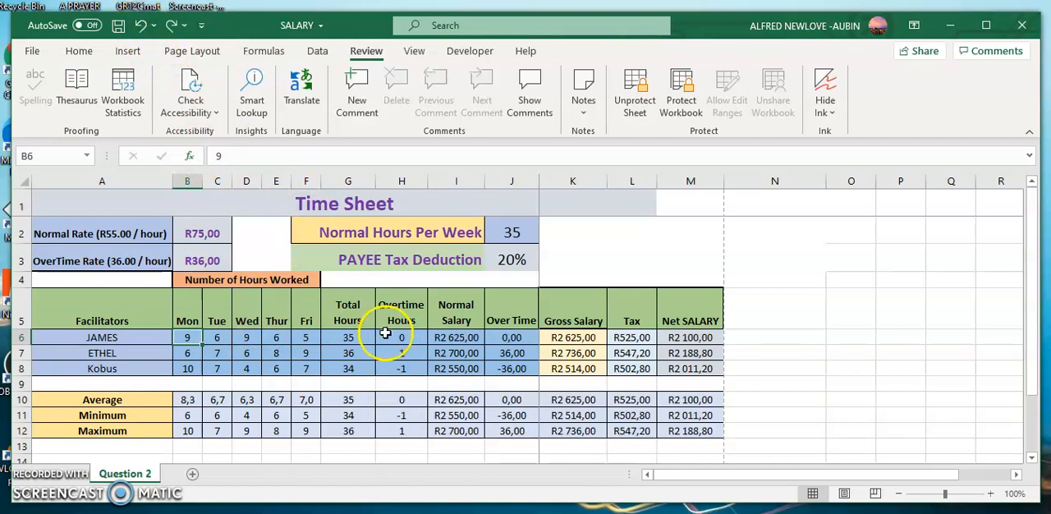
pyautogui.click(118, 28)
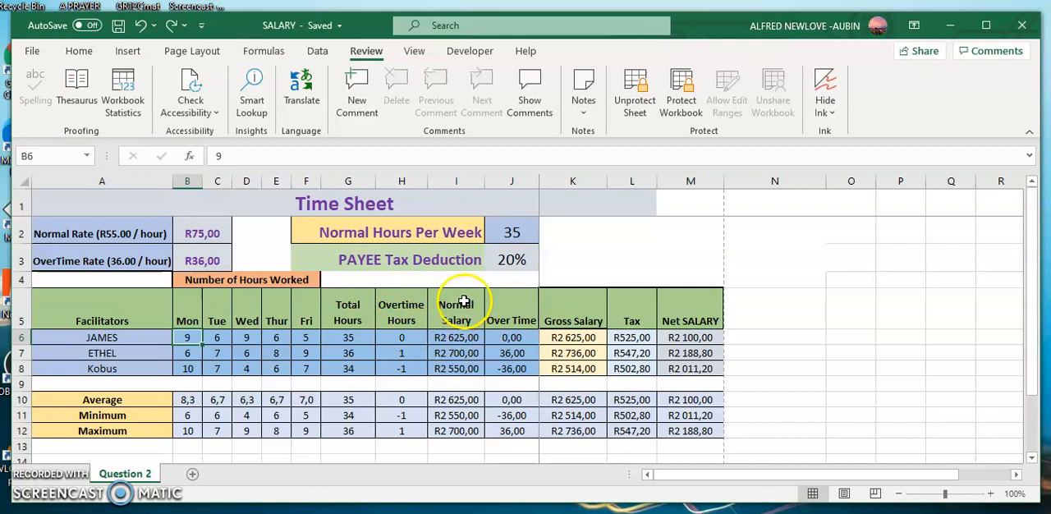
# - Examine the overtime hours formulas in H6 to H8 and the total hours formula in G6 they rely on
pyautogui.click(401, 336)
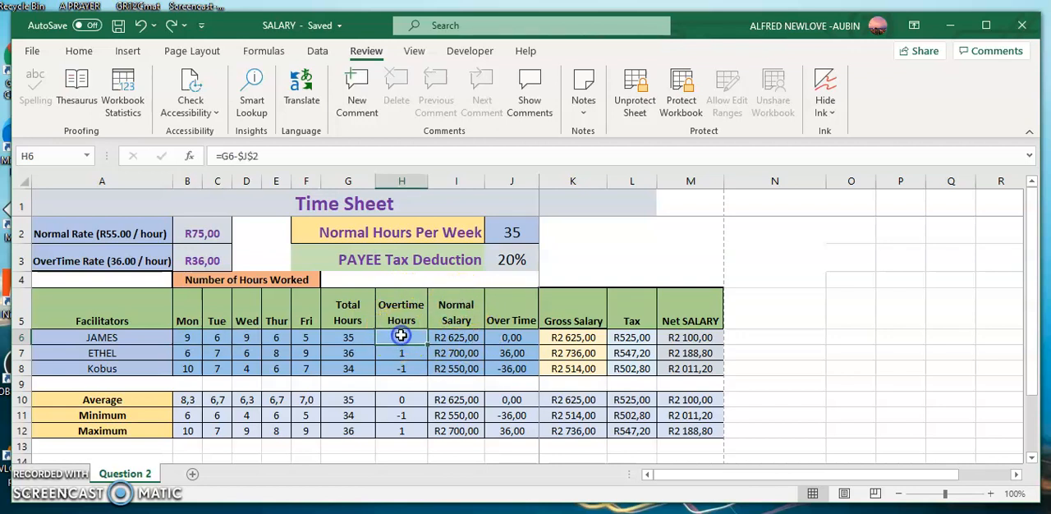
pyautogui.click(345, 337)
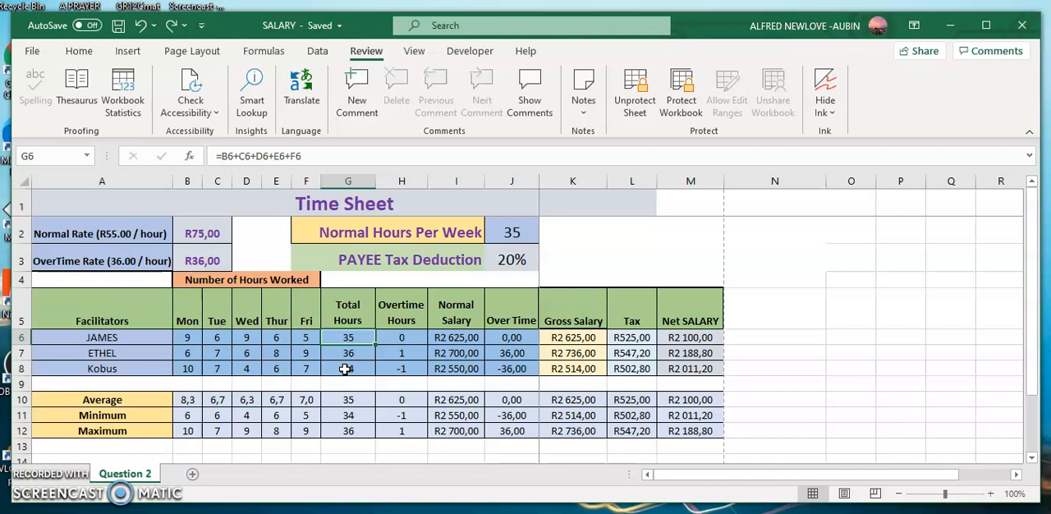
pyautogui.click(402, 372)
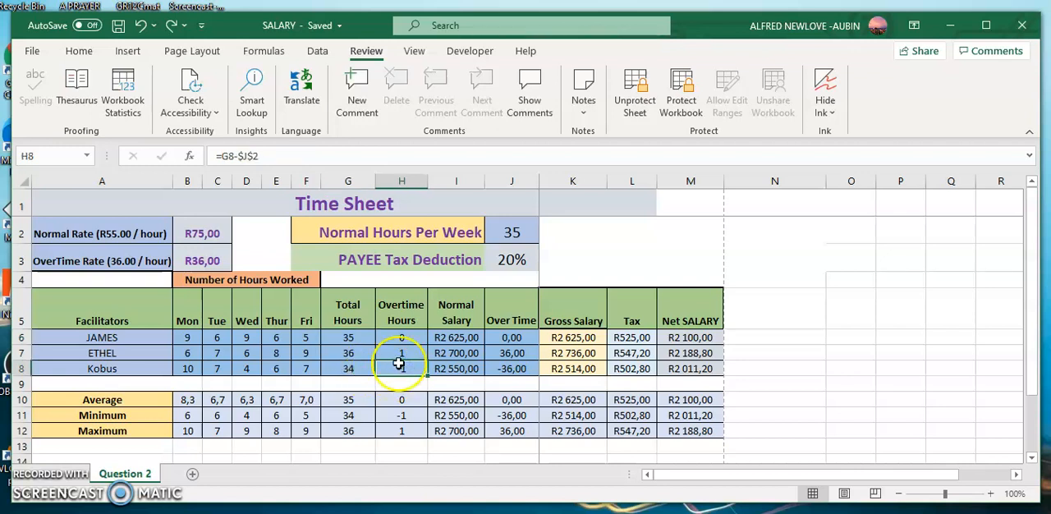
pyautogui.click(399, 338)
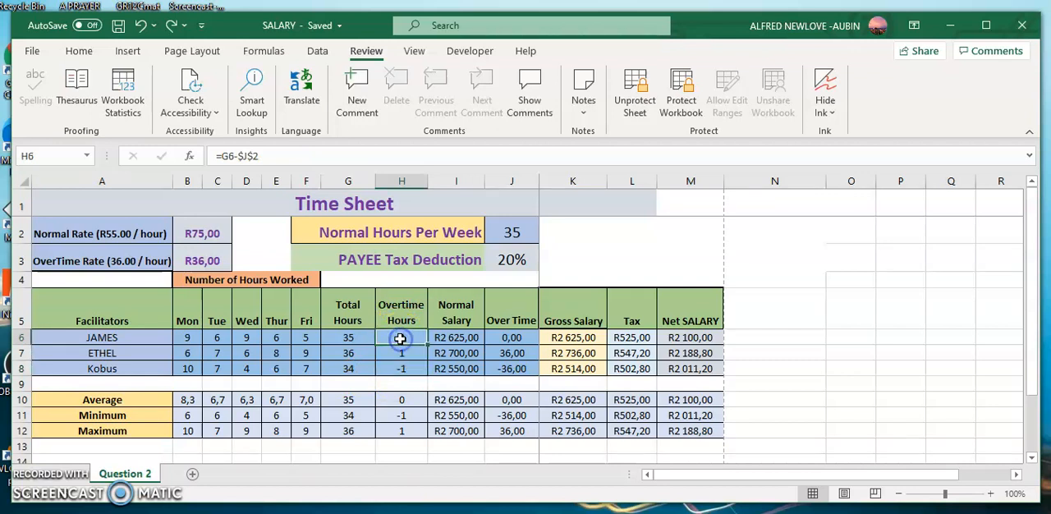
pyautogui.click(270, 156)
pyautogui.click(529, 293)
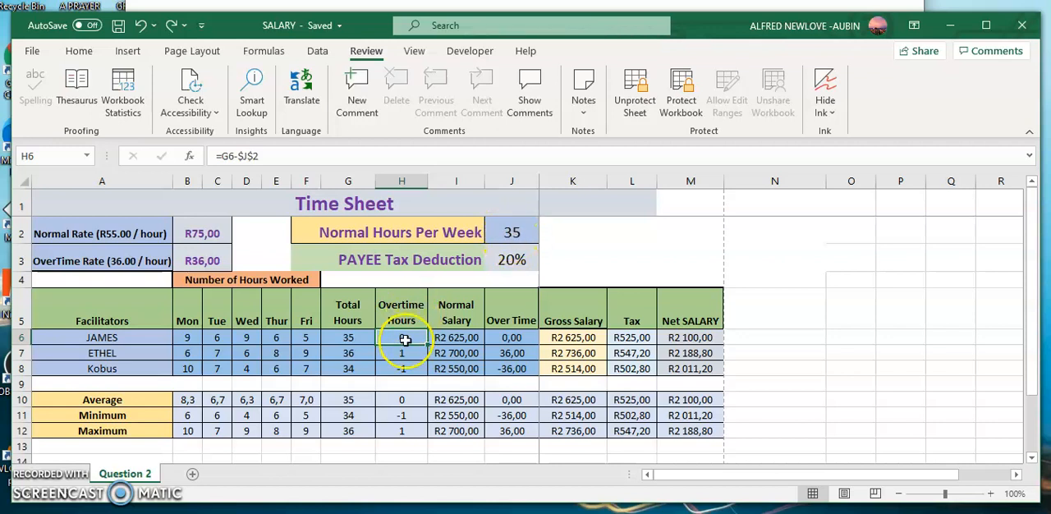
pyautogui.press('Down')
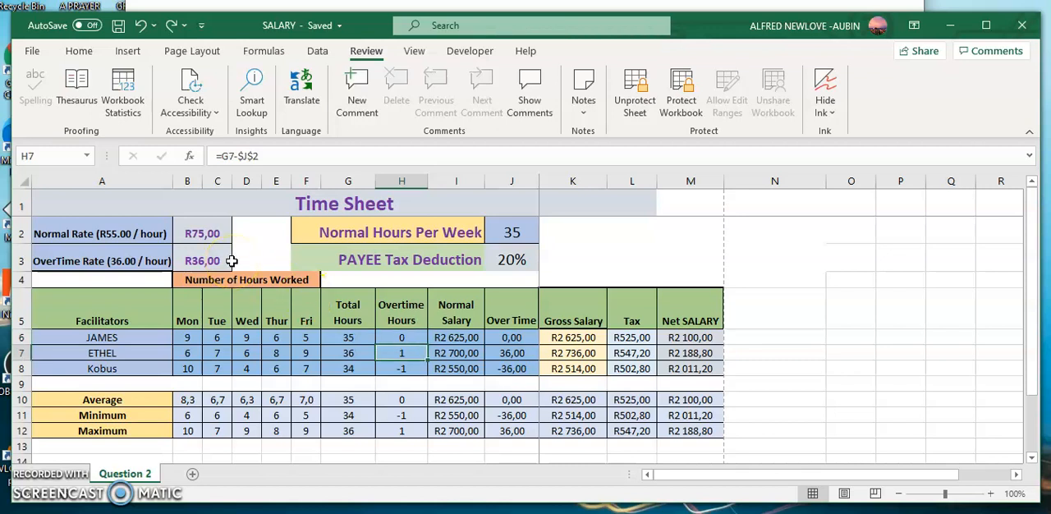
# - Set the normal hourly rate in B2 to 80
pyautogui.click(200, 234)
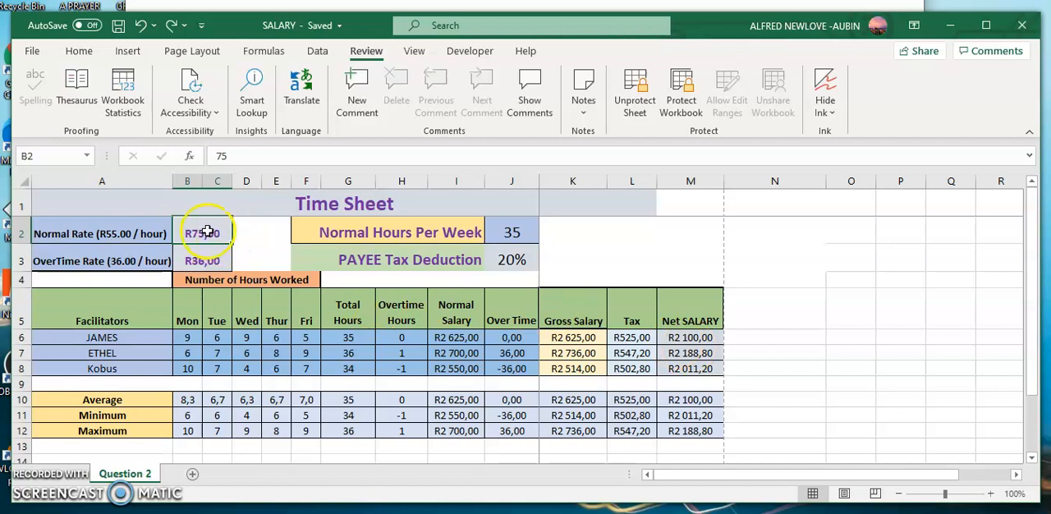
pyautogui.write('80')
pyautogui.click(306, 353)
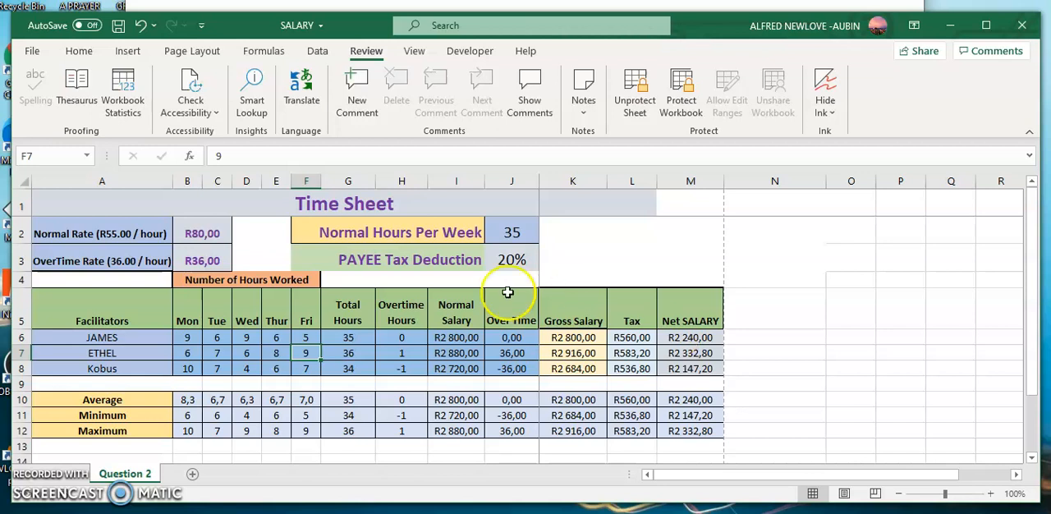
# - Set the normal hourly rate in B2 back to 75
pyautogui.click(203, 230)
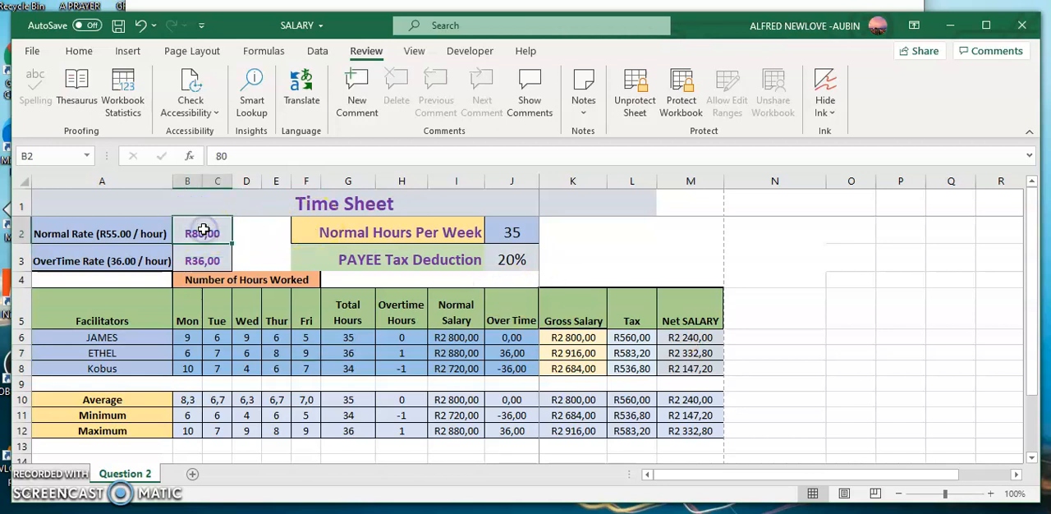
pyautogui.write('7')
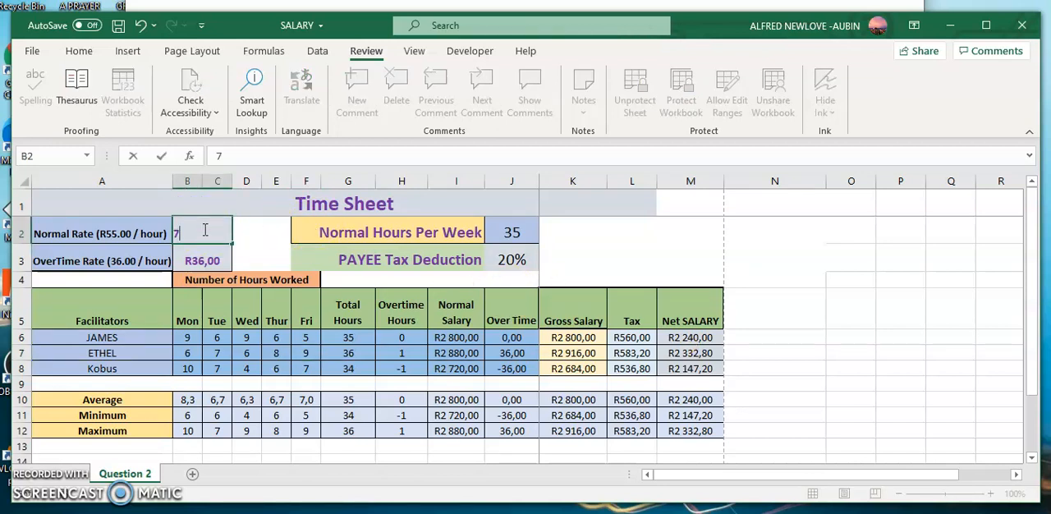
pyautogui.write('5')
pyautogui.click(276, 316)
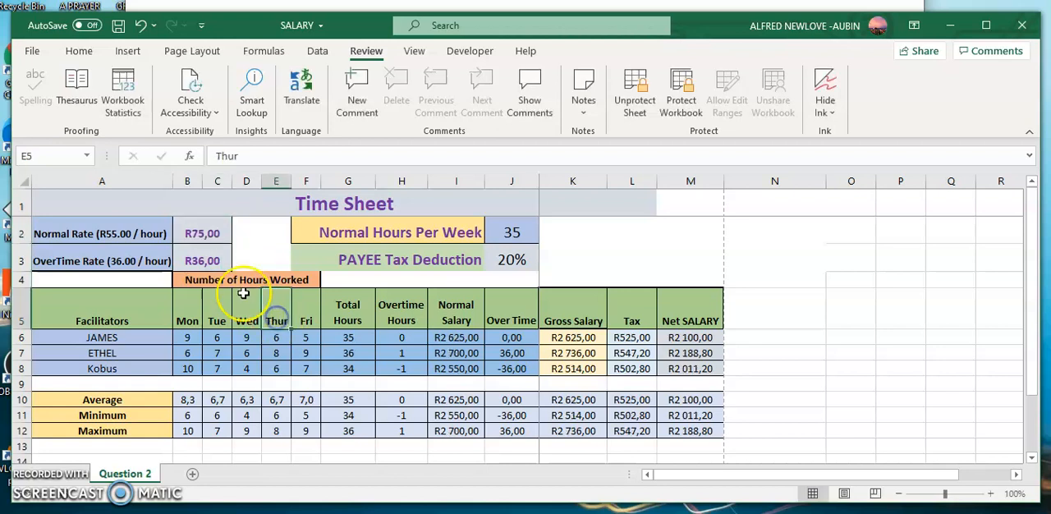
# - Set the overtime hourly rate in B3 to 30
pyautogui.click(202, 261)
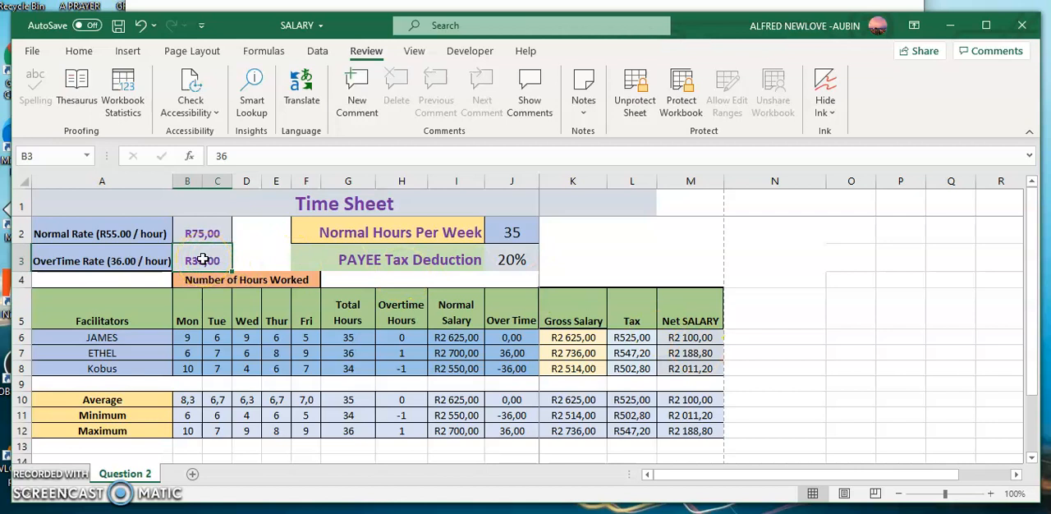
pyautogui.write('3')
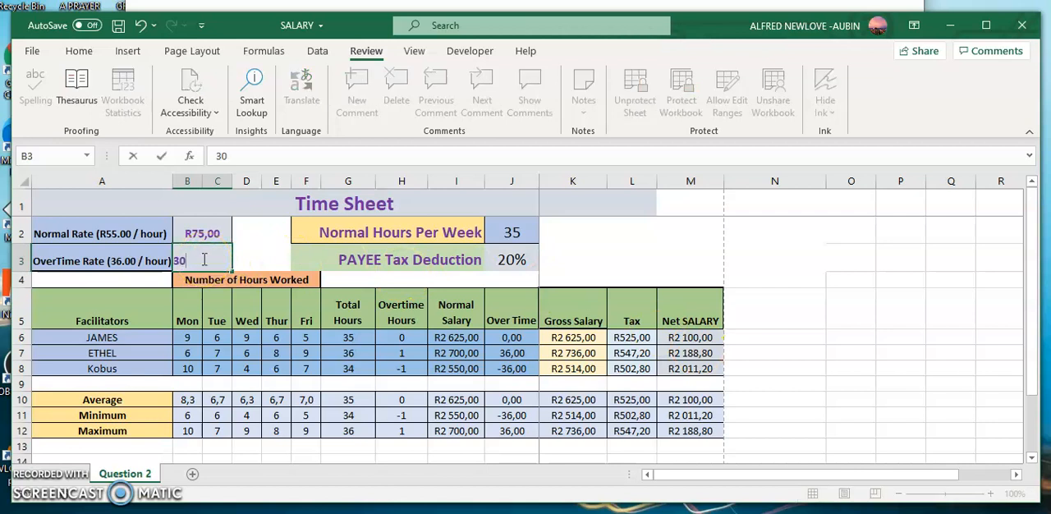
pyautogui.click(347, 320)
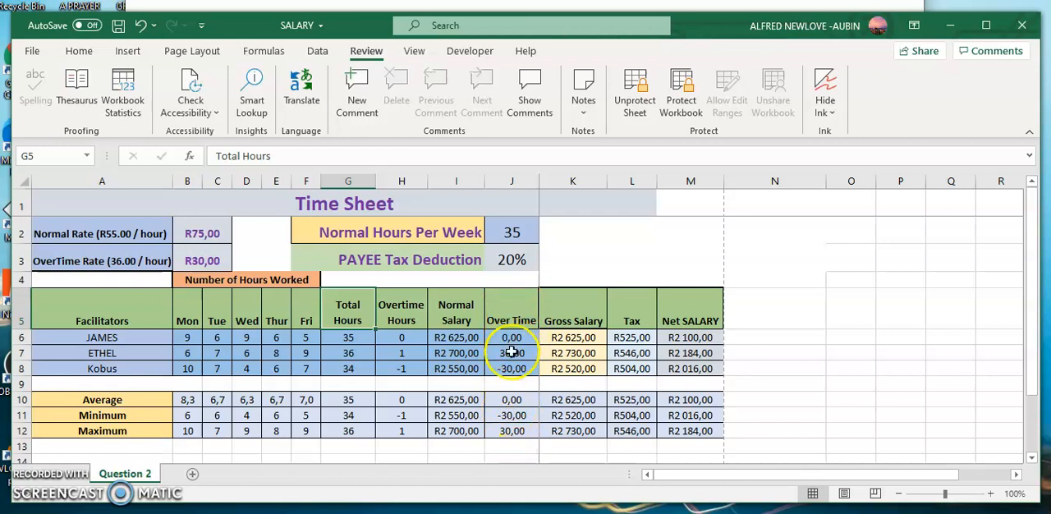
# - Set the overtime hourly rate in B3 to 60 and inspect the overtime pay formula in J6
pyautogui.click(197, 261)
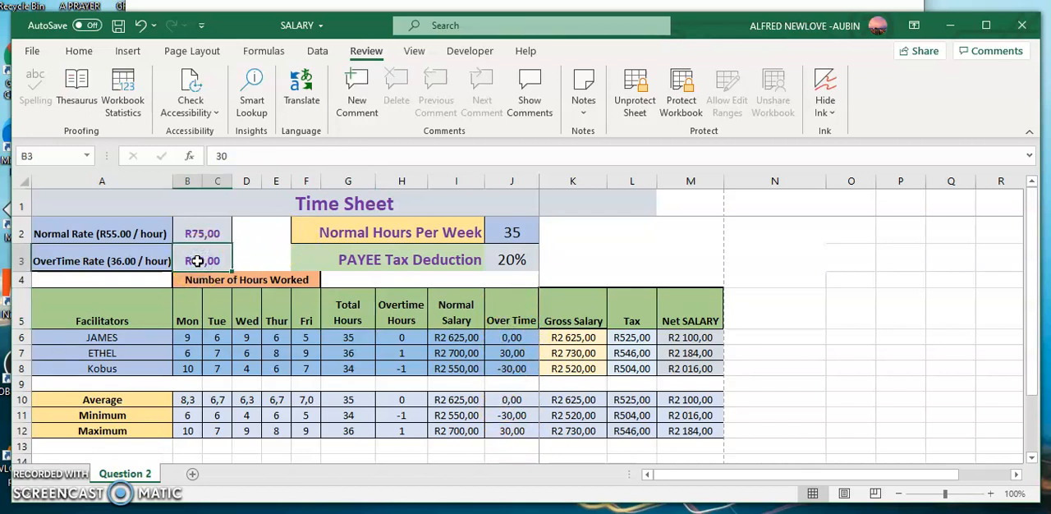
pyautogui.write('6')
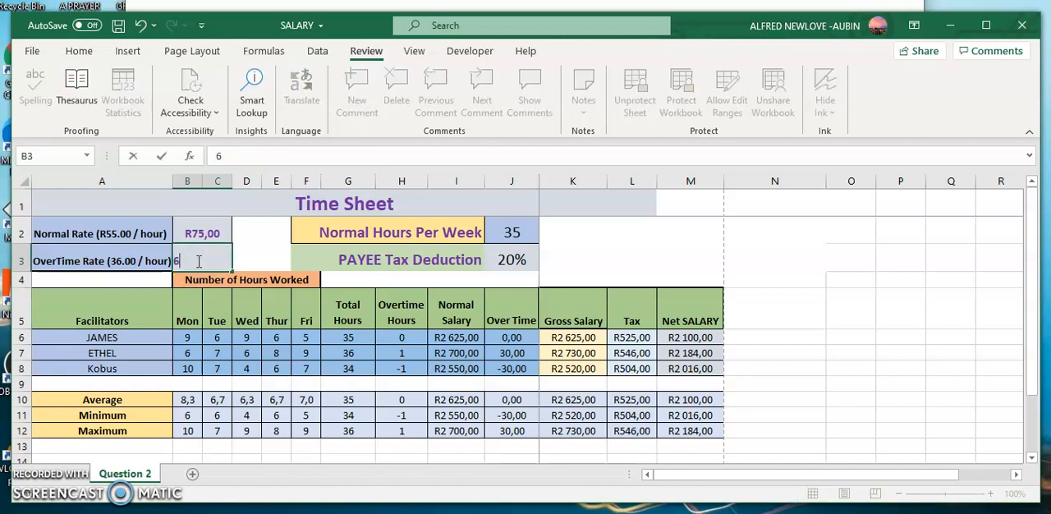
pyautogui.click(508, 338)
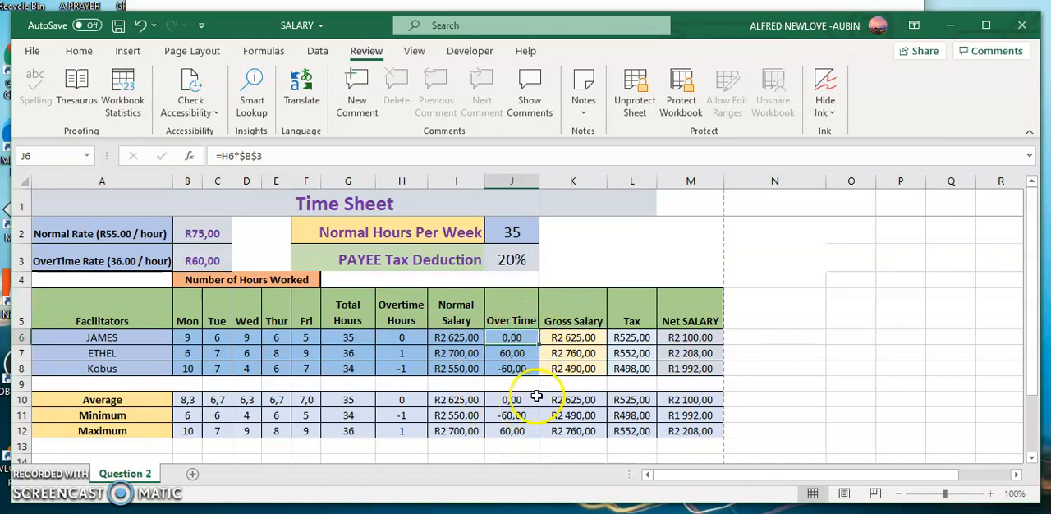
# - Undo the last two overtime rate changes and inspect the gross salary formula in K6
pyautogui.click(140, 26)
pyautogui.click(140, 26)
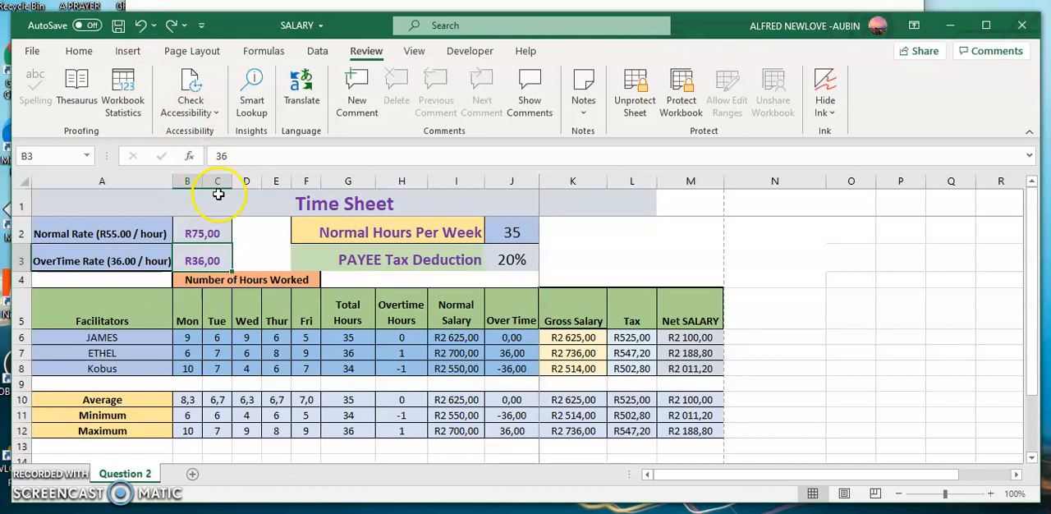
pyautogui.click(582, 339)
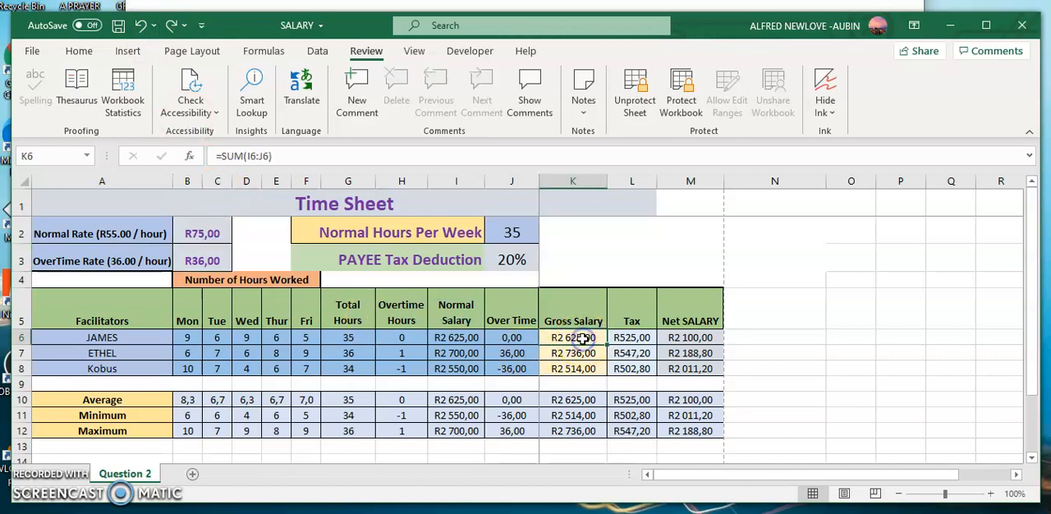
# - Set the normal hours per week in J2 to 33
pyautogui.click(514, 230)
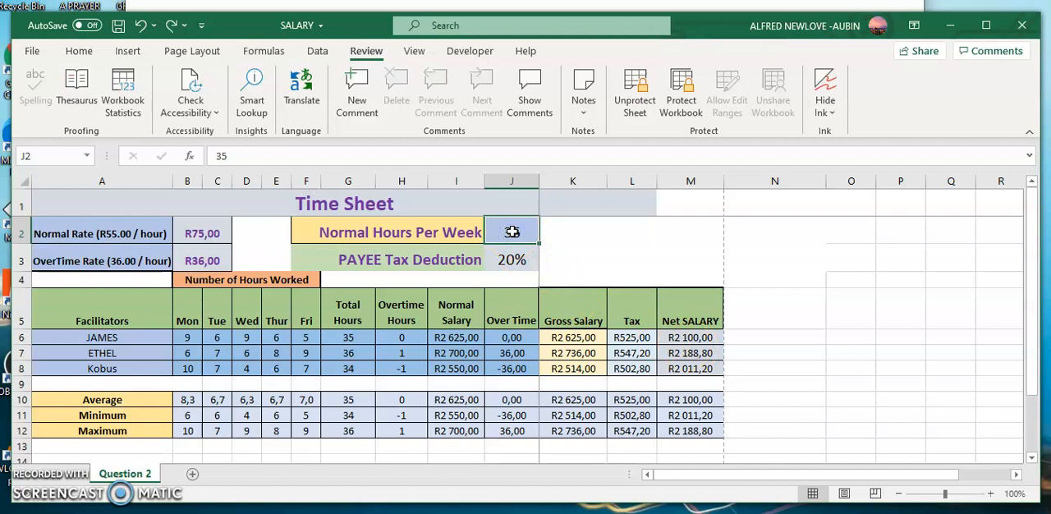
pyautogui.write('33')
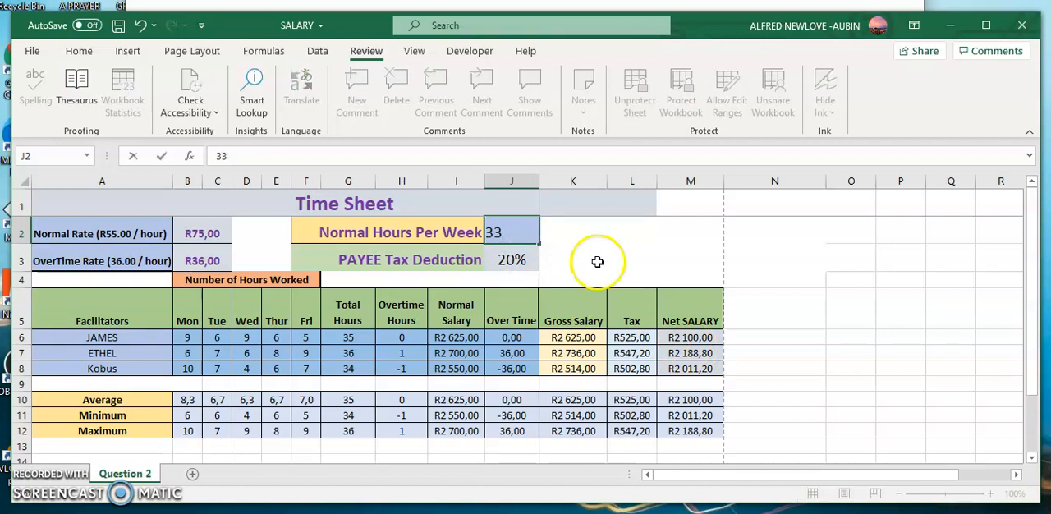
pyautogui.click(647, 275)
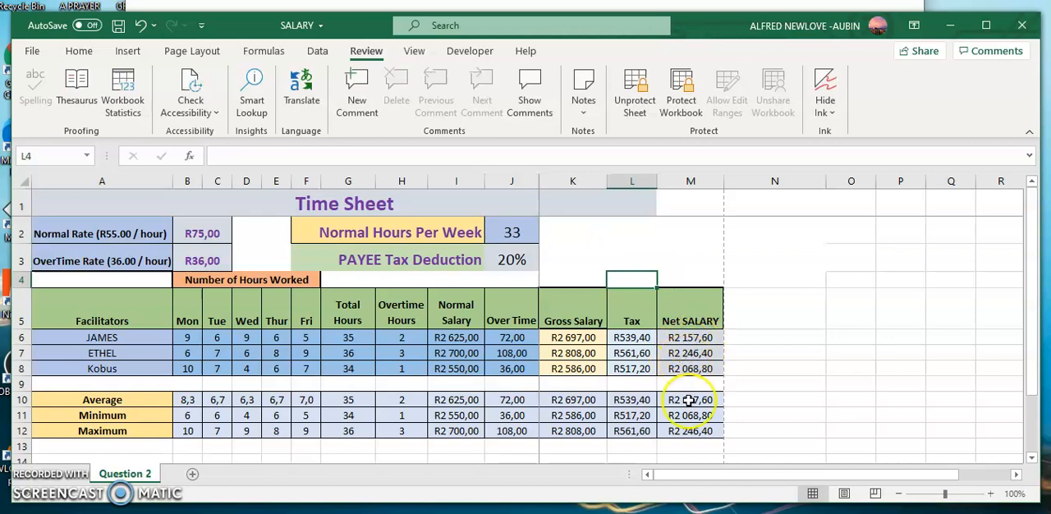
# - Set the normal hours per week in J2 back to 35
pyautogui.click(511, 233)
pyautogui.write('3')
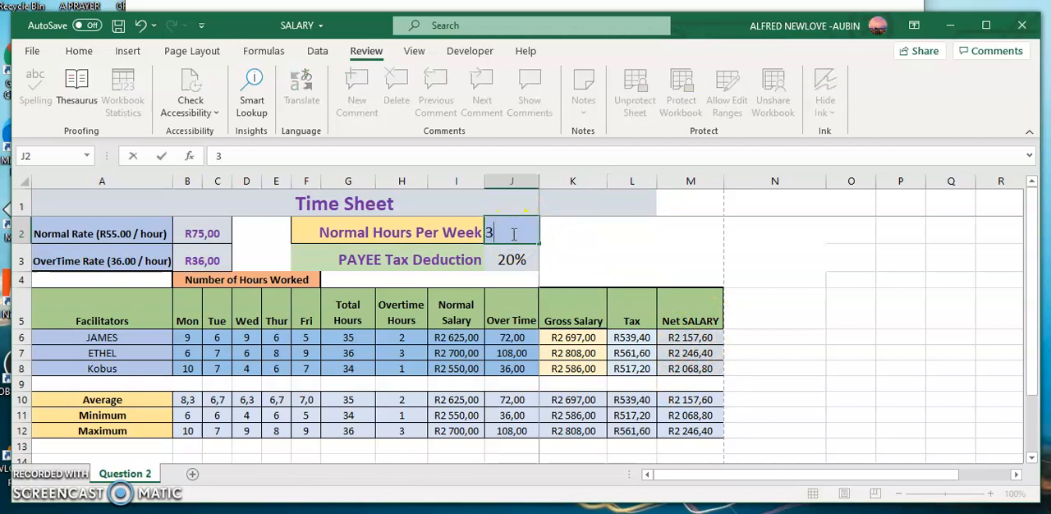
pyautogui.click(669, 256)
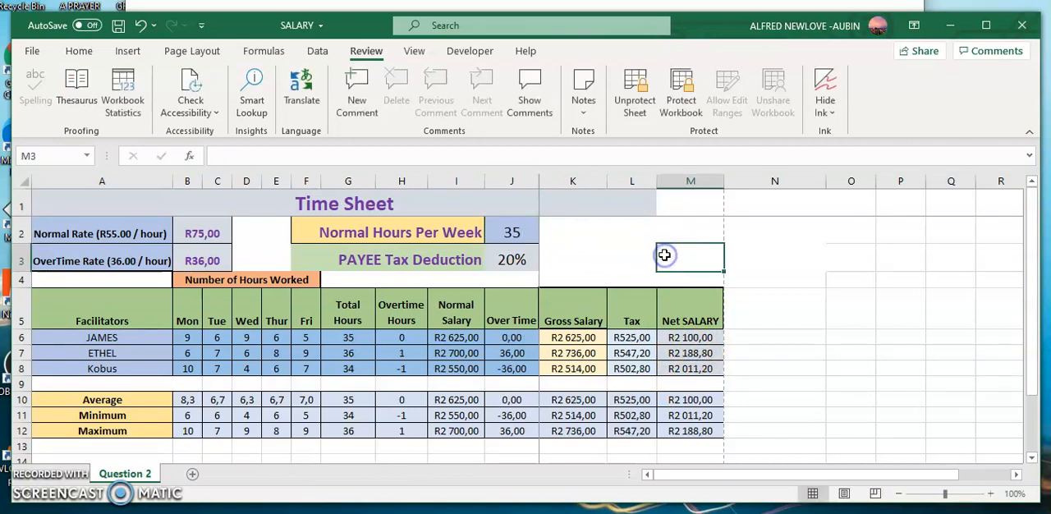
# - Try to delete the PAYEE tax deduction value in J3 while the sheet is protected
pyautogui.click(509, 260)
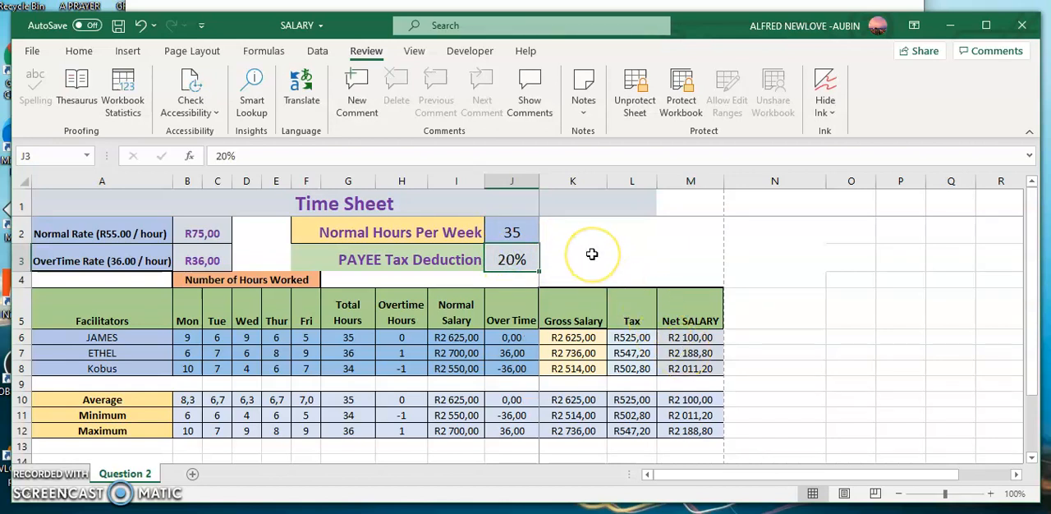
pyautogui.press('Delete')
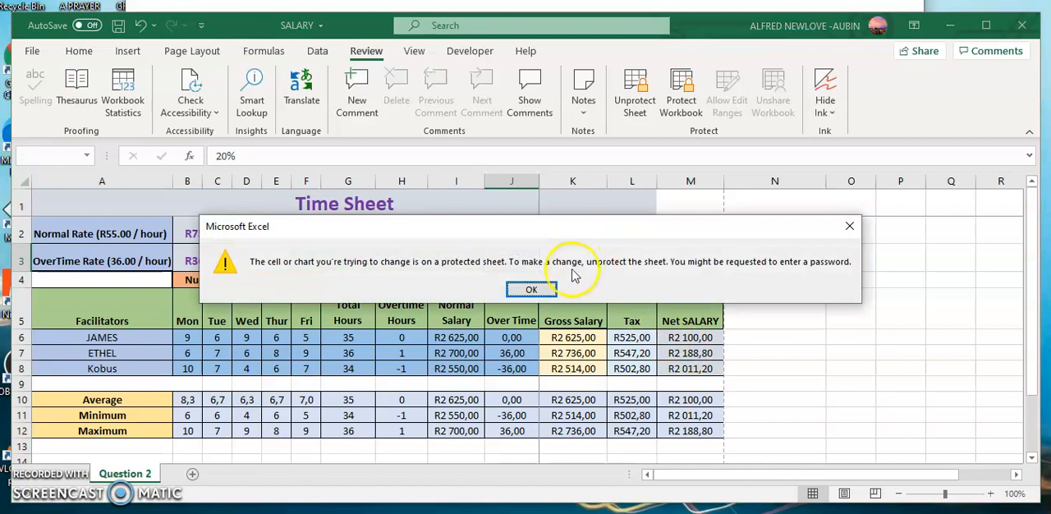
pyautogui.click(532, 291)
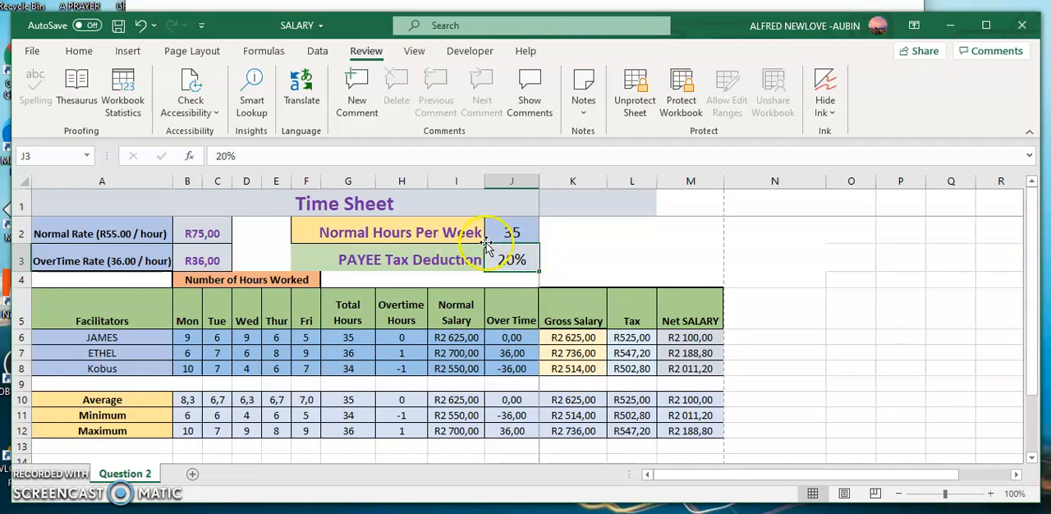
# - Unprotect the Question 2 sheet by entering the sheet protection password
pyautogui.rightClick(518, 258)
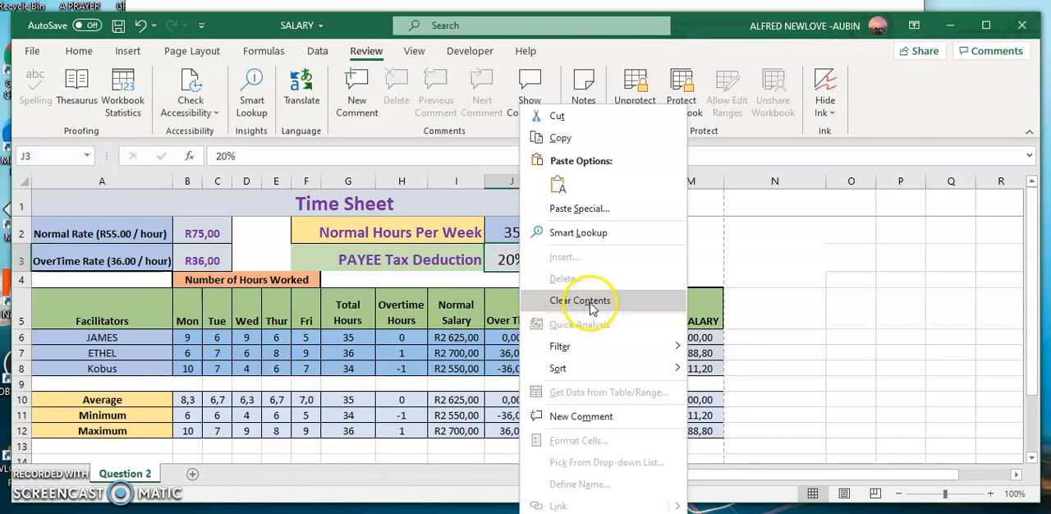
pyautogui.click(509, 264)
pyautogui.click(645, 97)
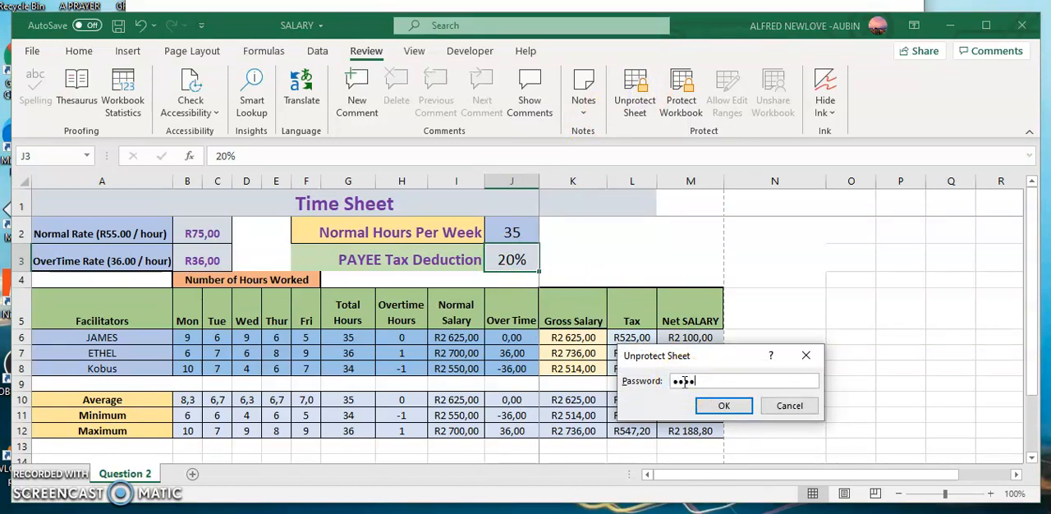
pyautogui.press('Return')
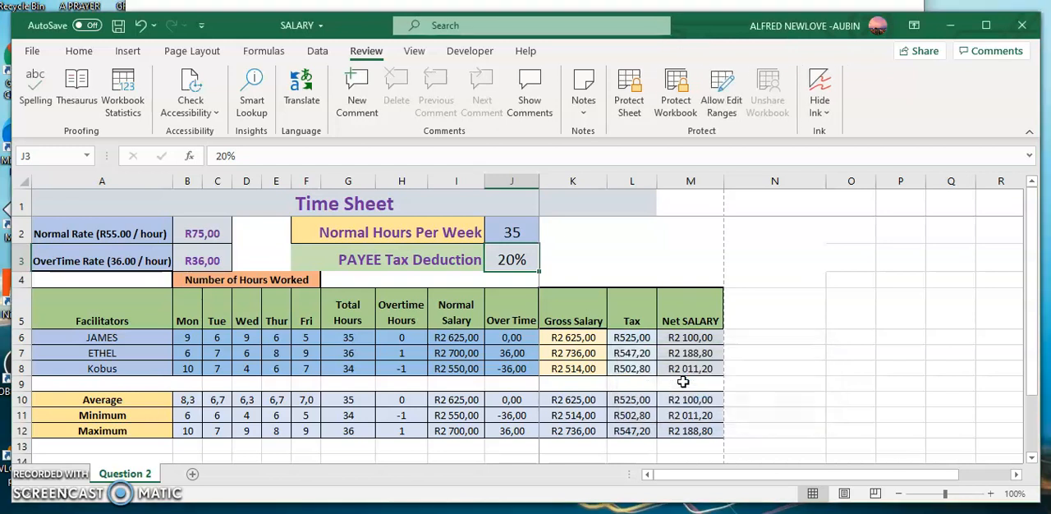
# - Unlock the tax deduction cell J3 in its cell protection settings and protect the sheet again without a password
pyautogui.click(591, 298)
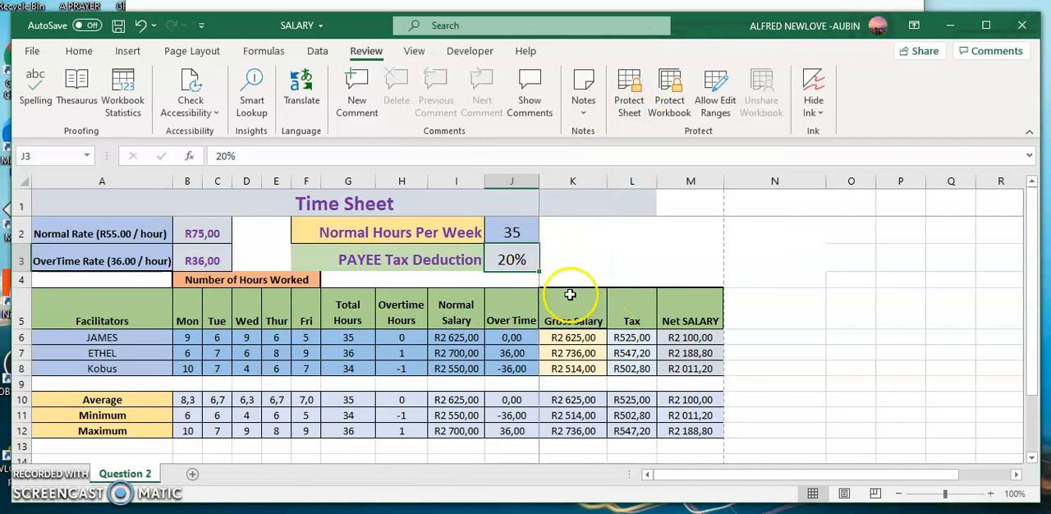
pyautogui.rightClick(510, 259)
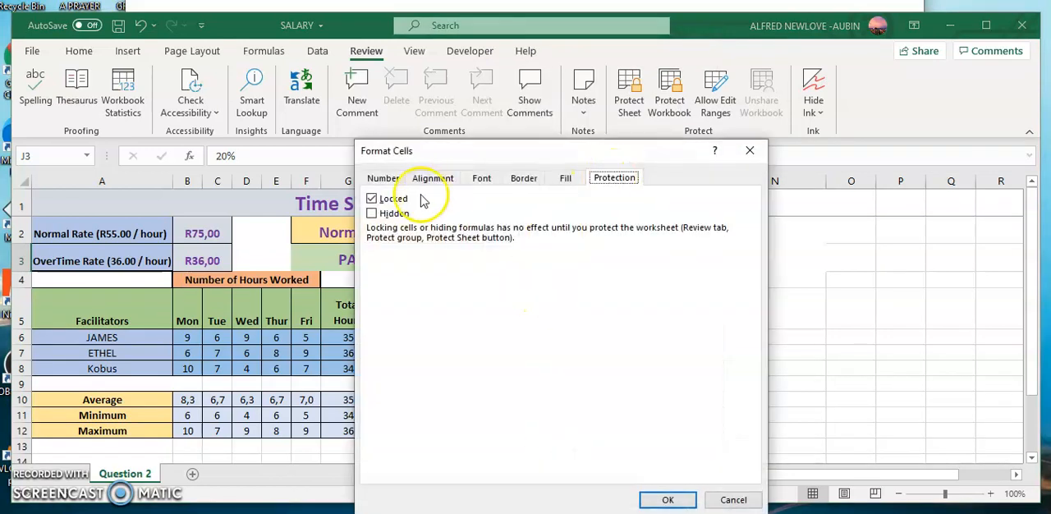
pyautogui.click(371, 199)
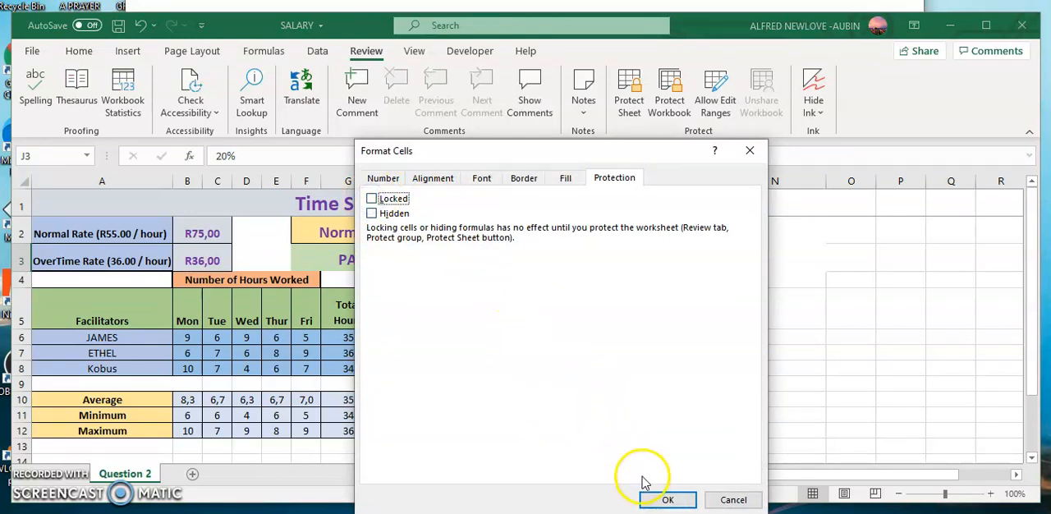
pyautogui.click(666, 498)
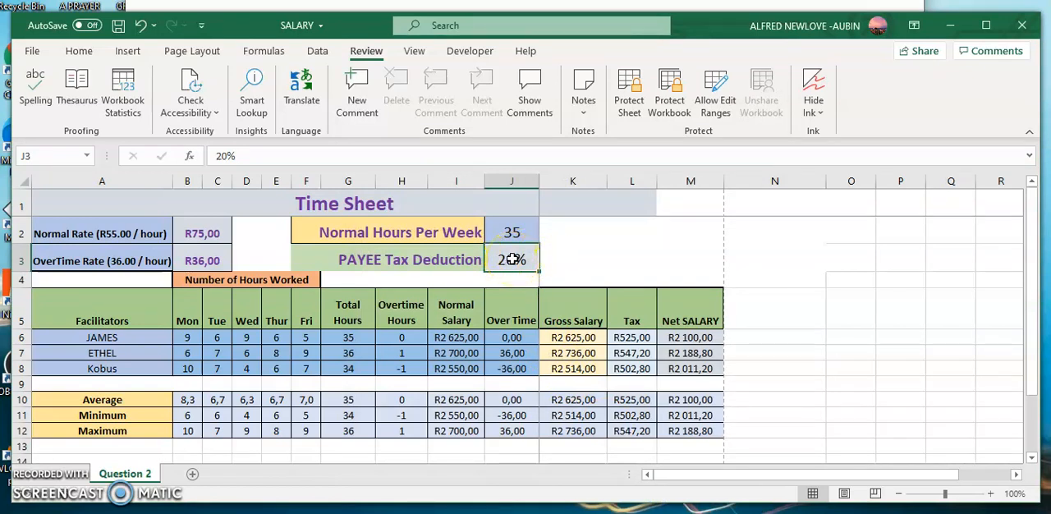
pyautogui.click(628, 95)
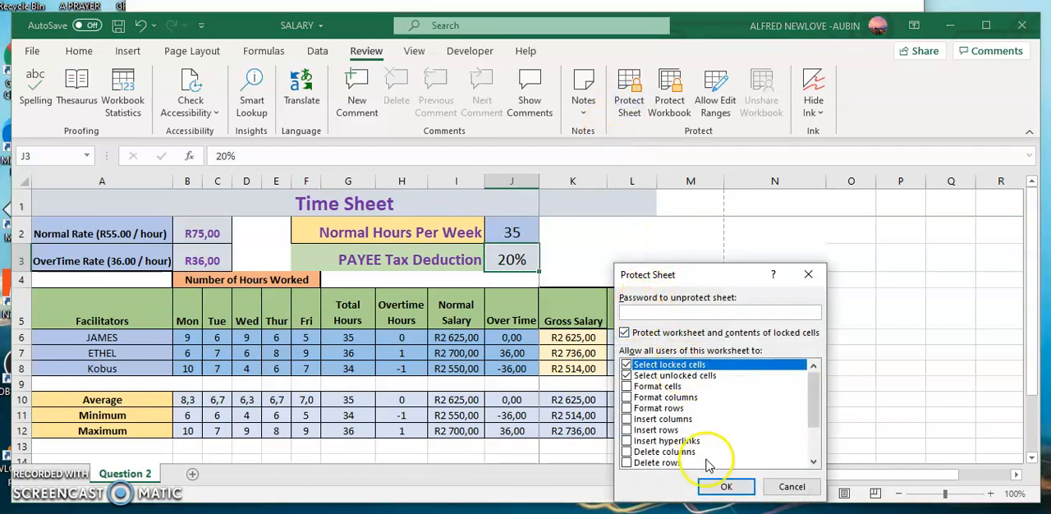
pyautogui.click(725, 487)
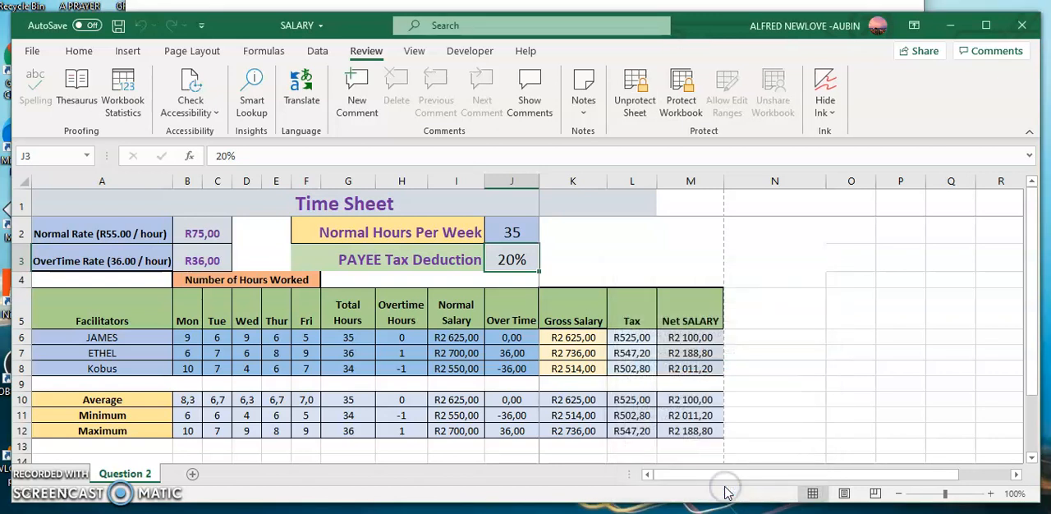
# - Set the PAYEE tax deduction in J3 to 11% and inspect the net salary formula in M6
pyautogui.click(511, 259)
pyautogui.write('1')
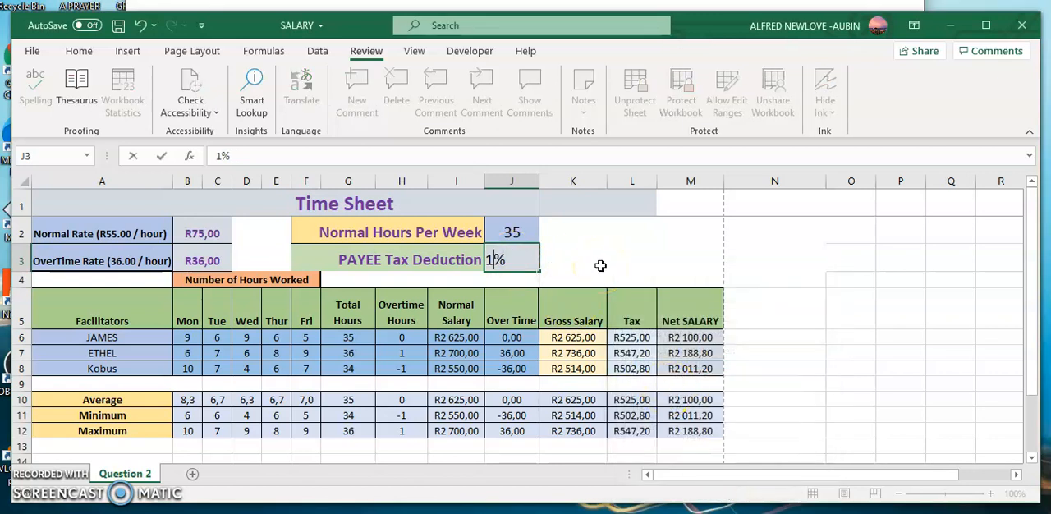
pyautogui.click(598, 265)
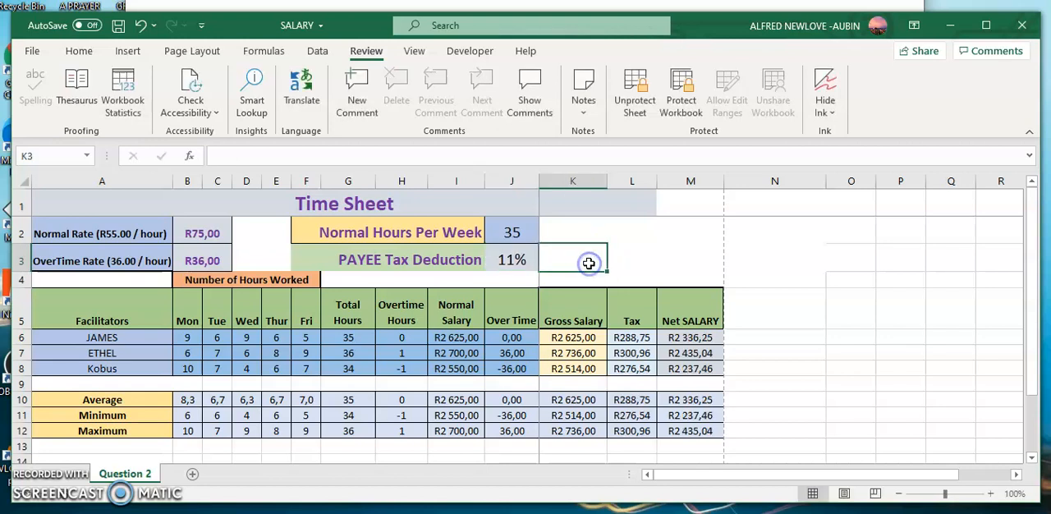
pyautogui.click(696, 339)
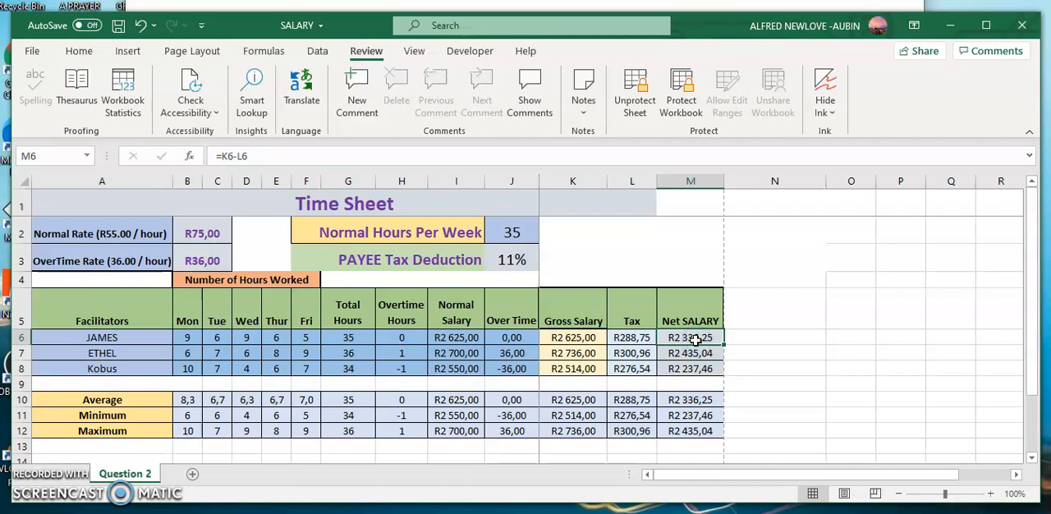
# - Set the PAYEE tax deduction in J3 back to 20% and check the net salary in M6
pyautogui.click(511, 260)
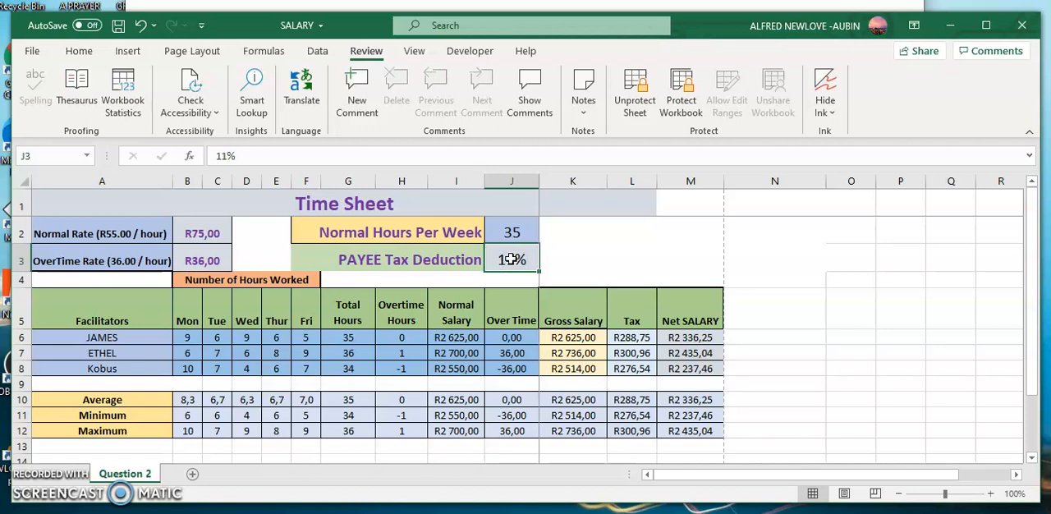
pyautogui.write('20')
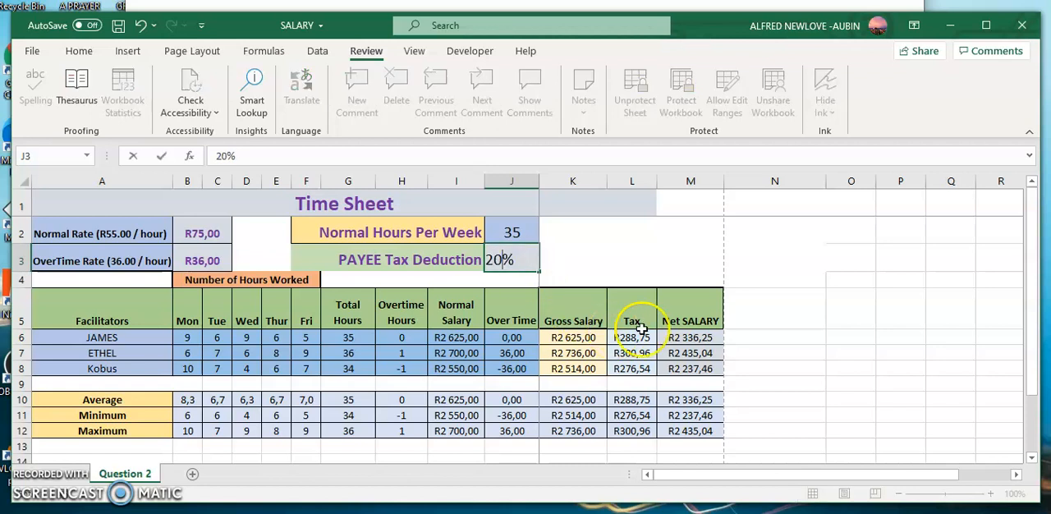
pyautogui.click(698, 338)
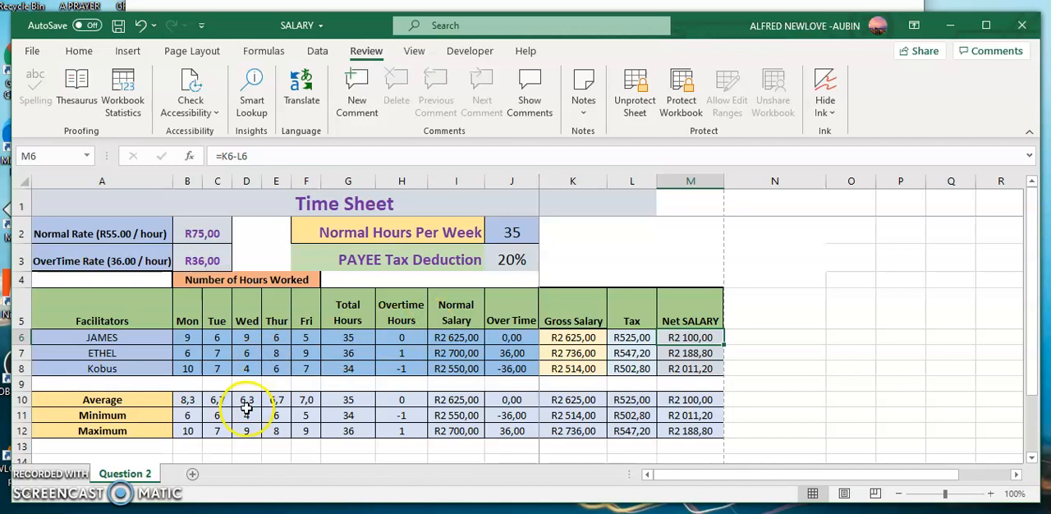
# - Add a new worksheet to the workbook and rename it Salary
pyautogui.click(192, 476)
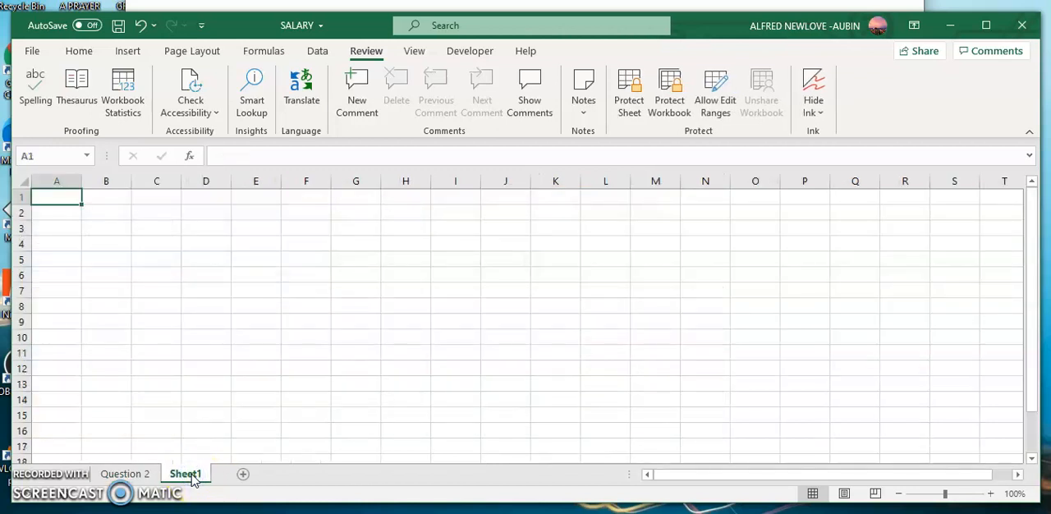
pyautogui.rightClick(192, 476)
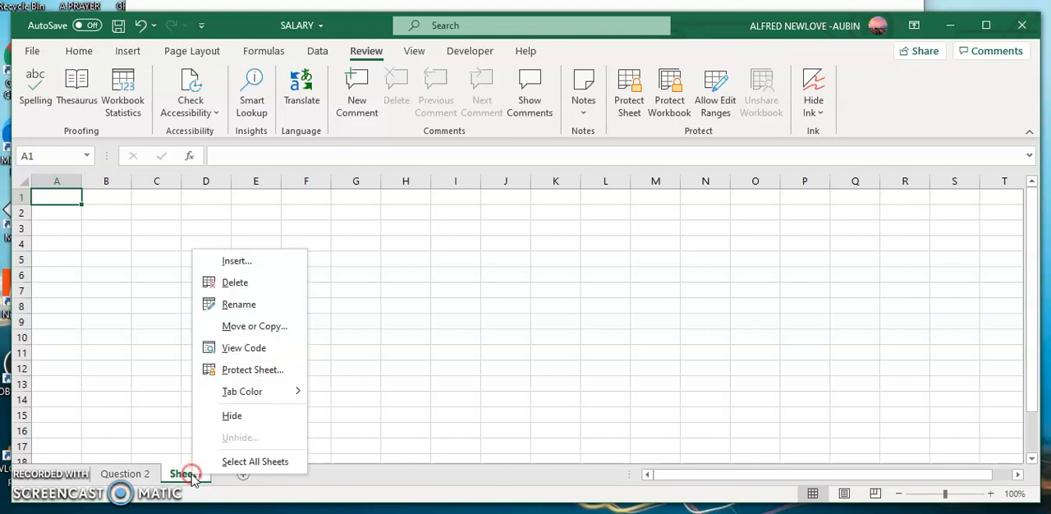
pyautogui.click(238, 305)
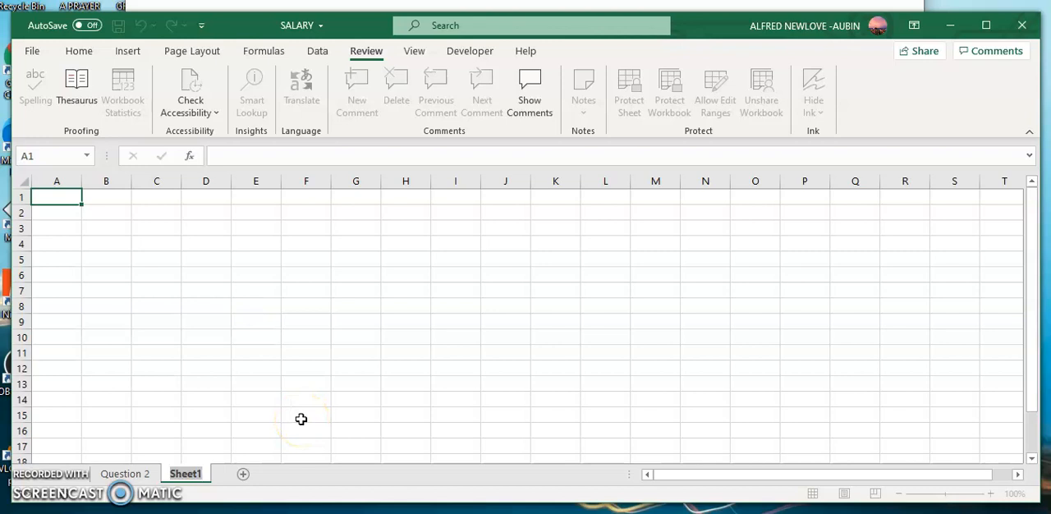
pyautogui.write('Salary')
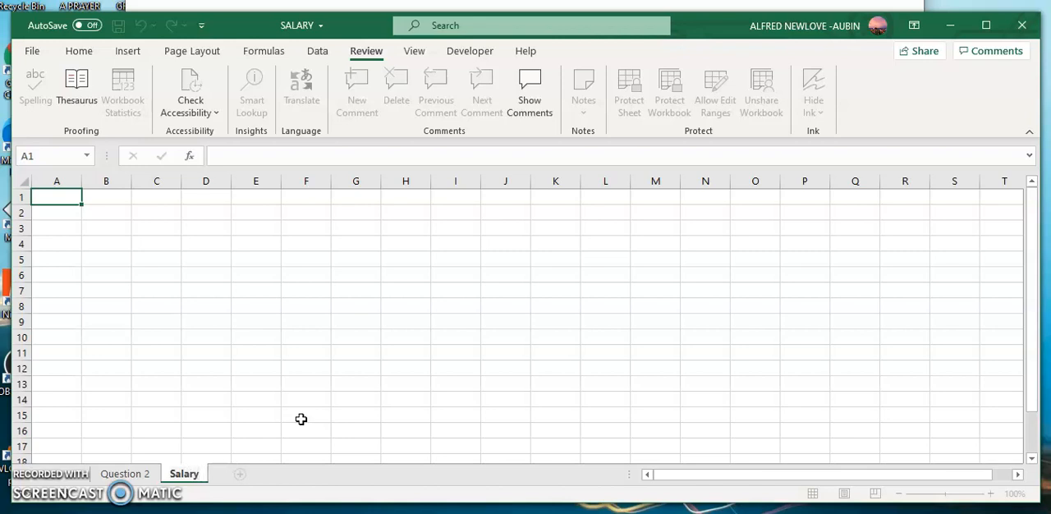
pyautogui.click(246, 355)
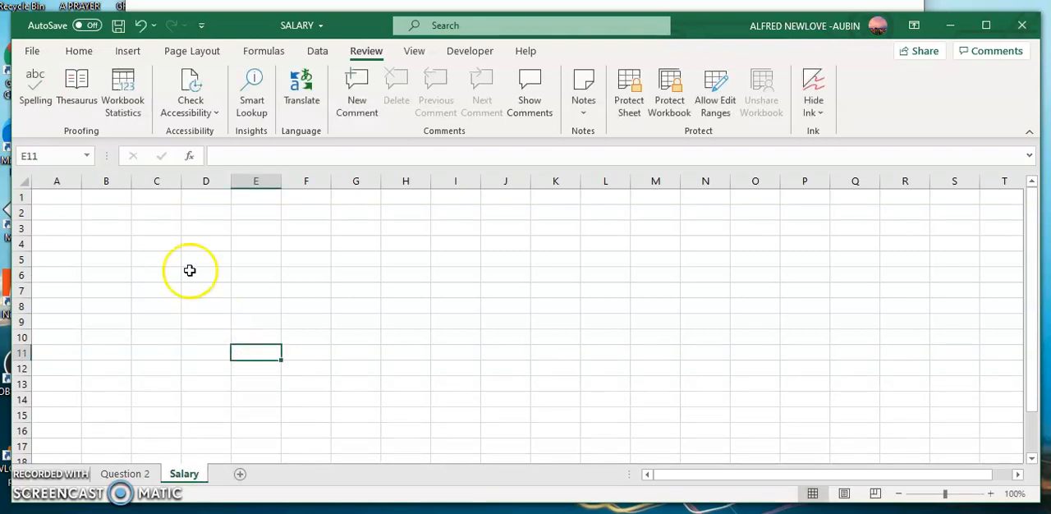
# - Enter the title Time Sheet in D1 of the Salary sheet and make row 1 about twice as tall
pyautogui.click(203, 195)
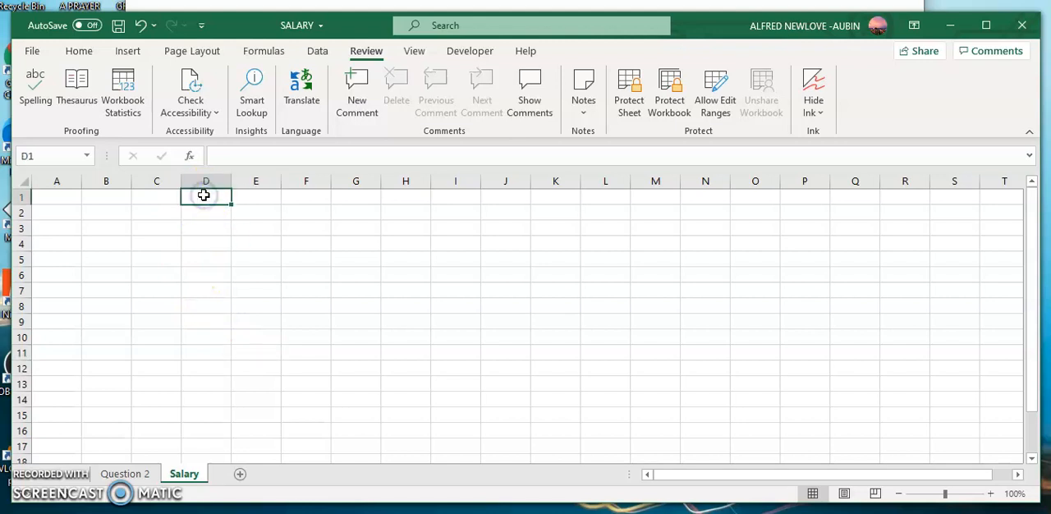
pyautogui.write('Time Sheet')
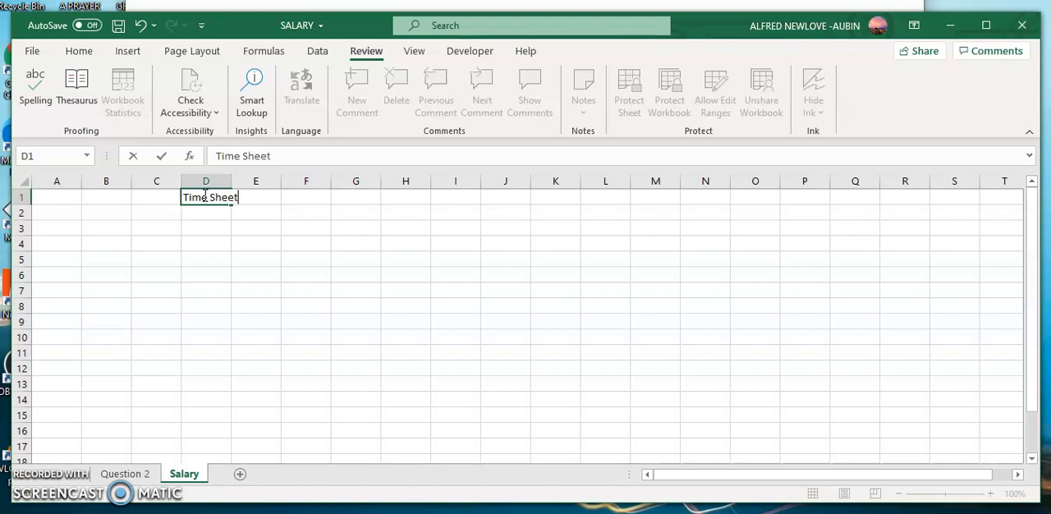
pyautogui.click(254, 258)
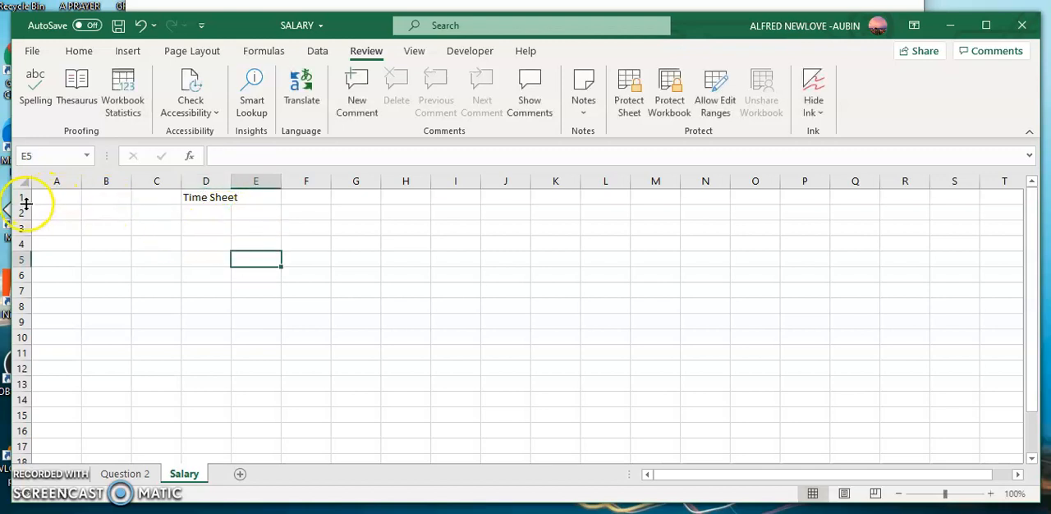
pyautogui.moveTo(24, 205); pyautogui.dragTo(27, 222)
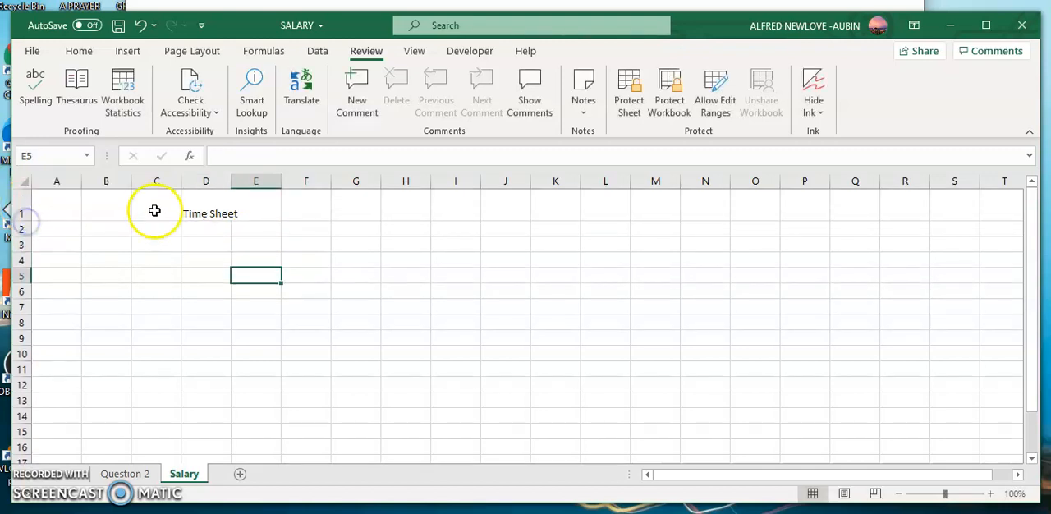
# - Turn on gridline printing for the Salary sheet and set its page orientation to landscape
pyautogui.click(197, 211)
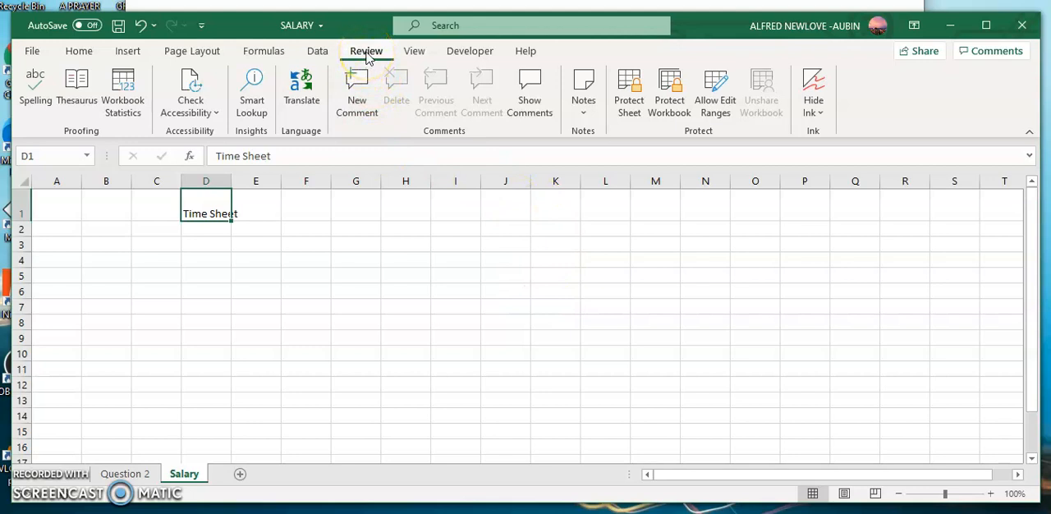
pyautogui.click(198, 51)
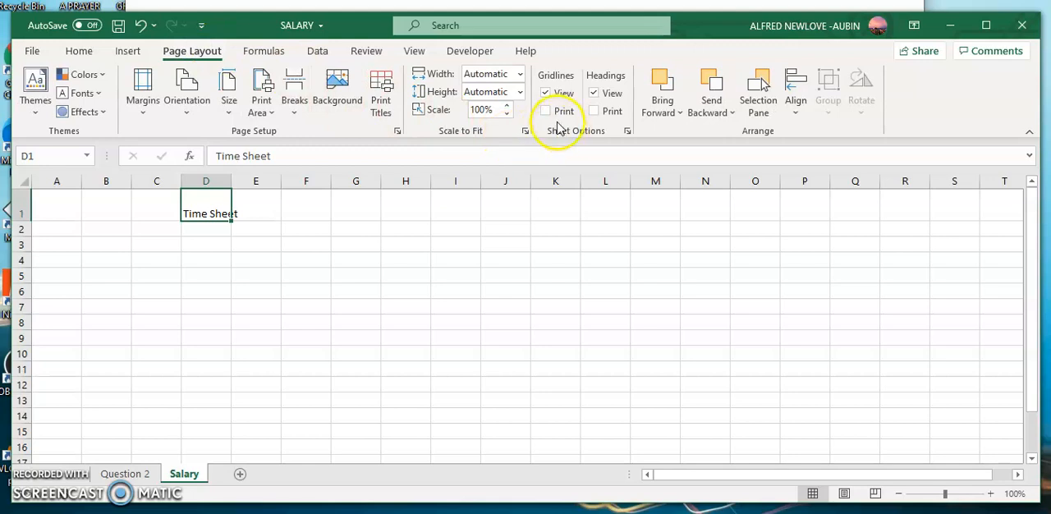
pyautogui.click(545, 111)
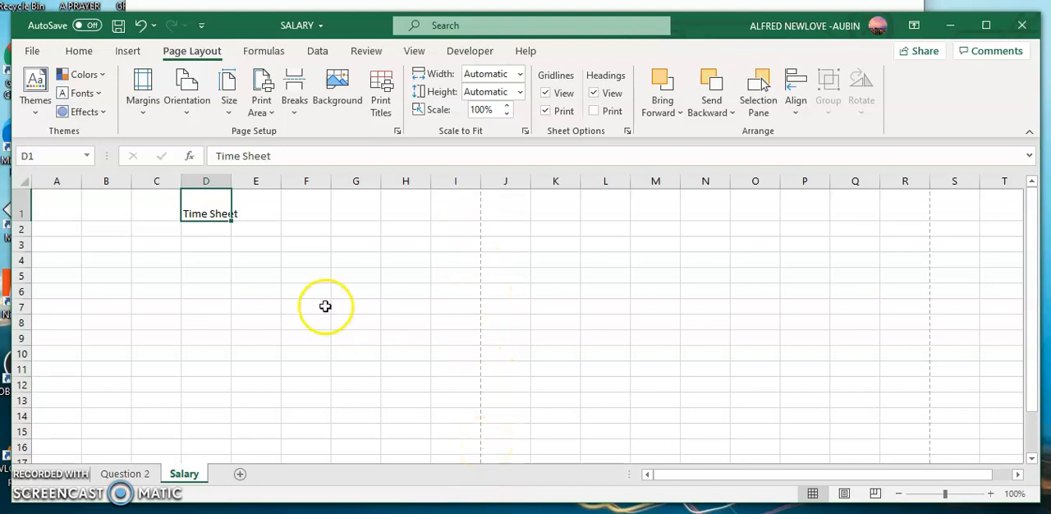
pyautogui.click(188, 109)
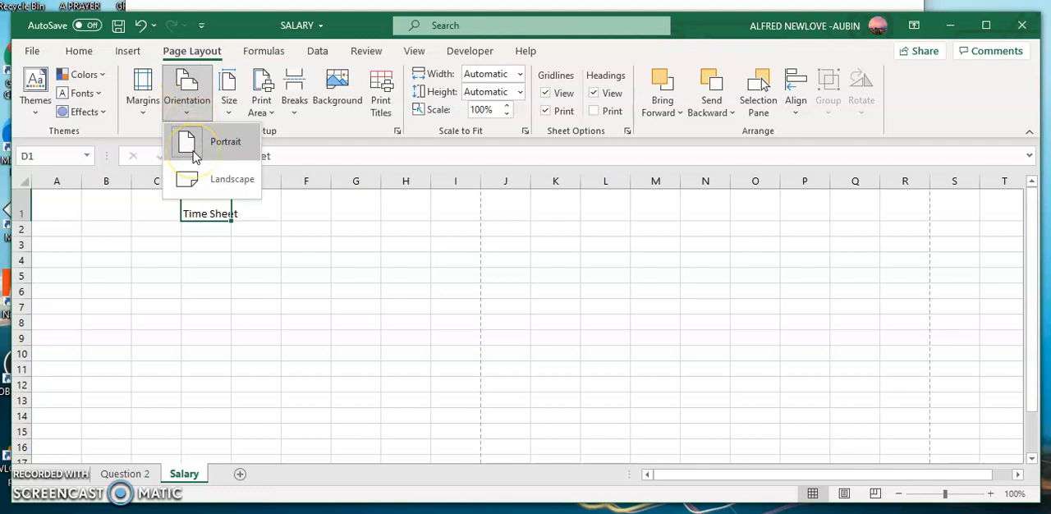
pyautogui.click(197, 189)
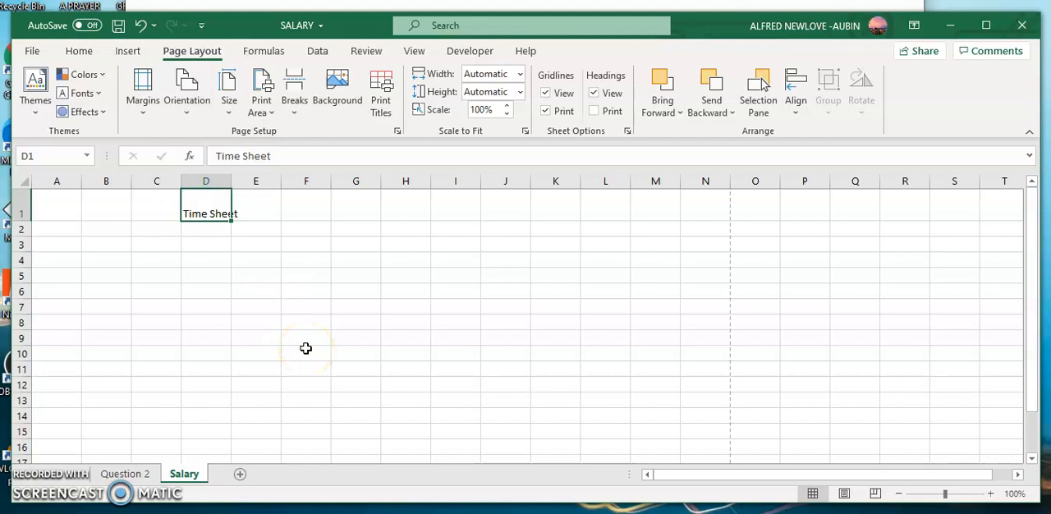
# - Format the Time Sheet title in D1 as 28 pt bold
pyautogui.click(200, 211)
pyautogui.click(200, 210)
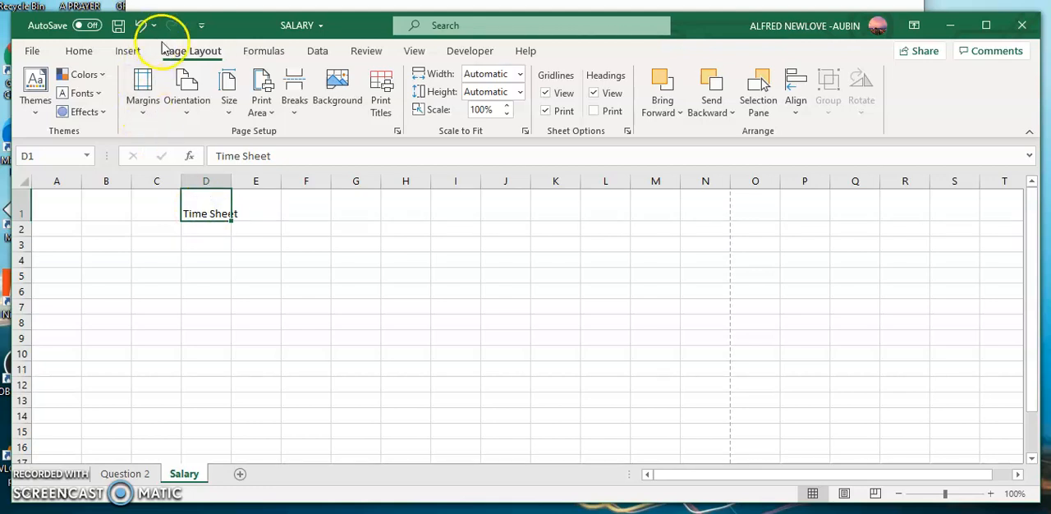
pyautogui.click(80, 51)
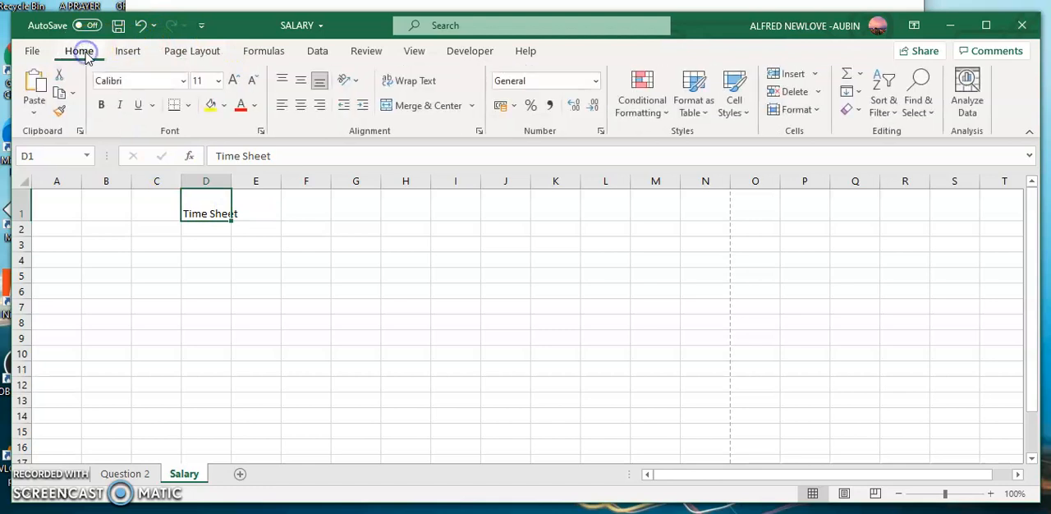
pyautogui.click(219, 82)
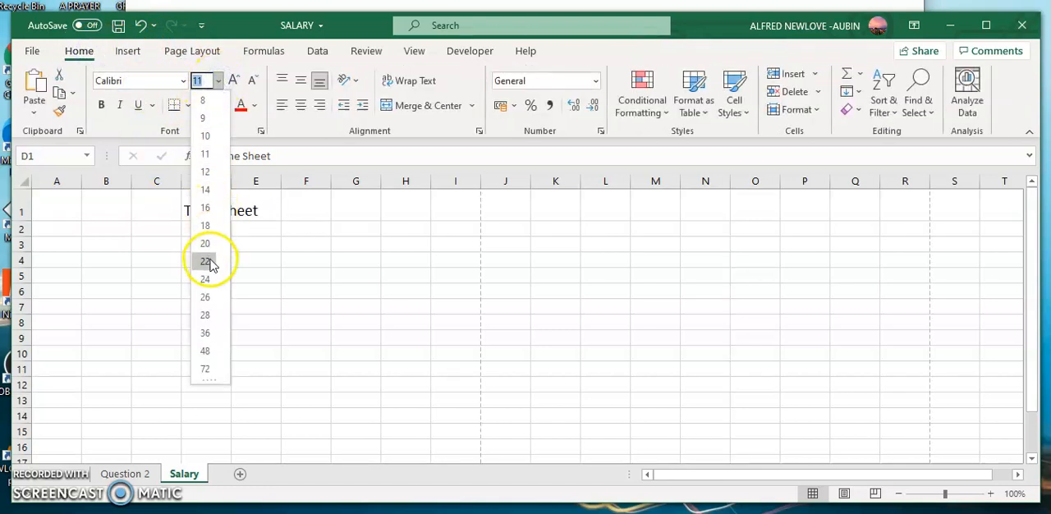
pyautogui.click(208, 314)
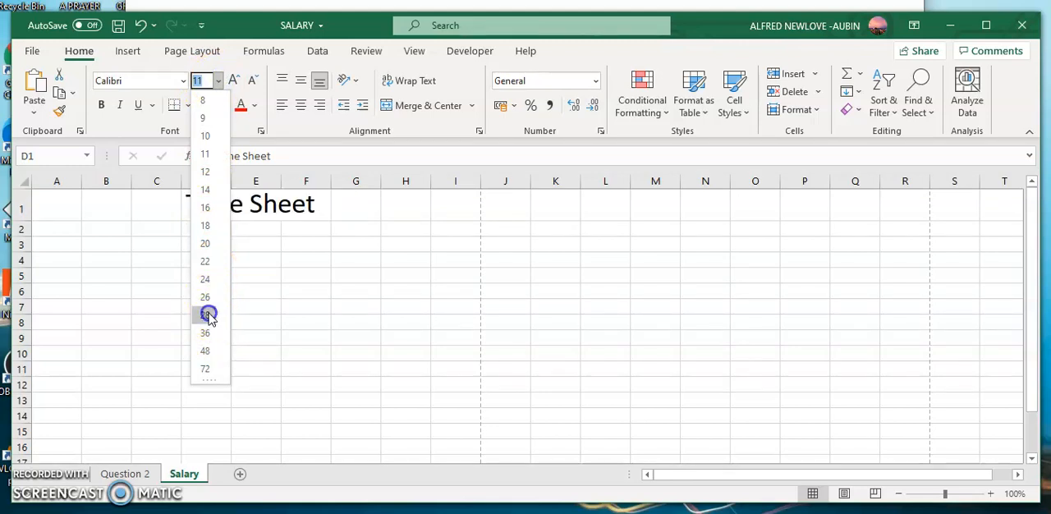
pyautogui.click(201, 237)
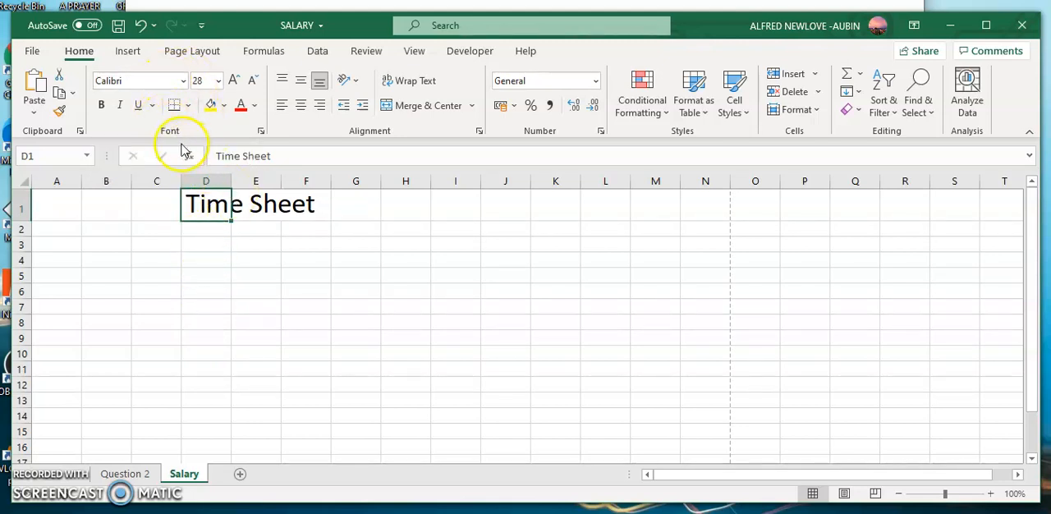
pyautogui.click(101, 106)
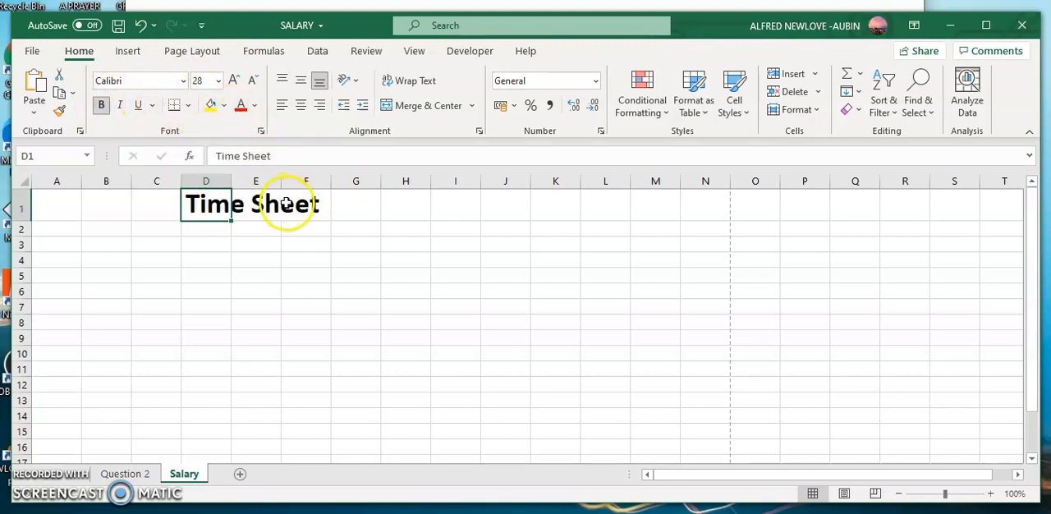
# - Set the font colour of the Time Sheet title in D1 to the standard dark blue
pyautogui.click(224, 106)
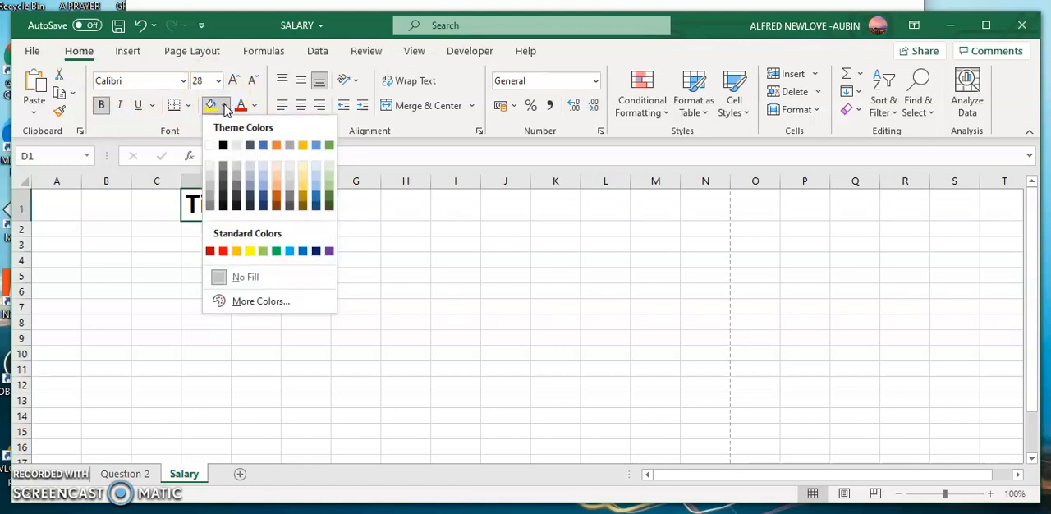
pyautogui.click(317, 249)
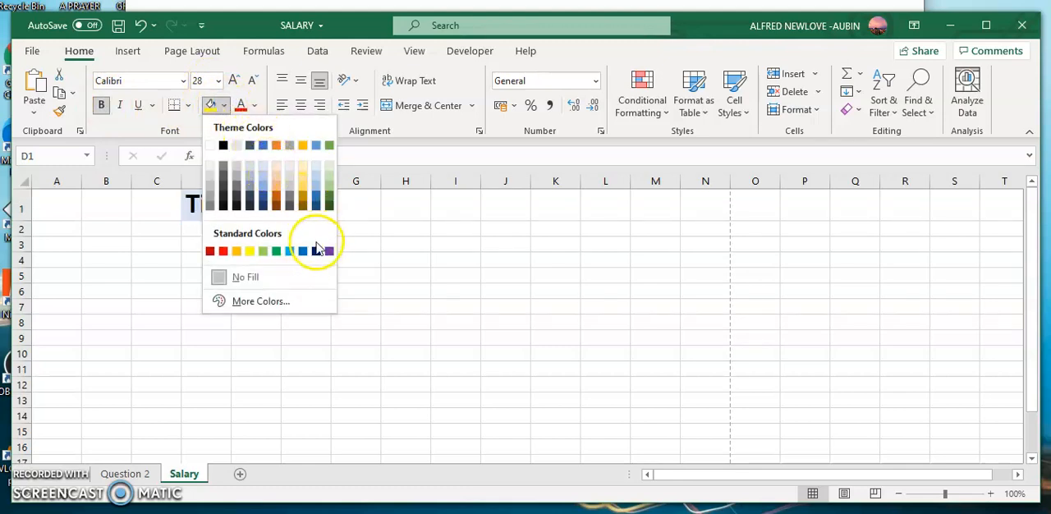
pyautogui.click(256, 105)
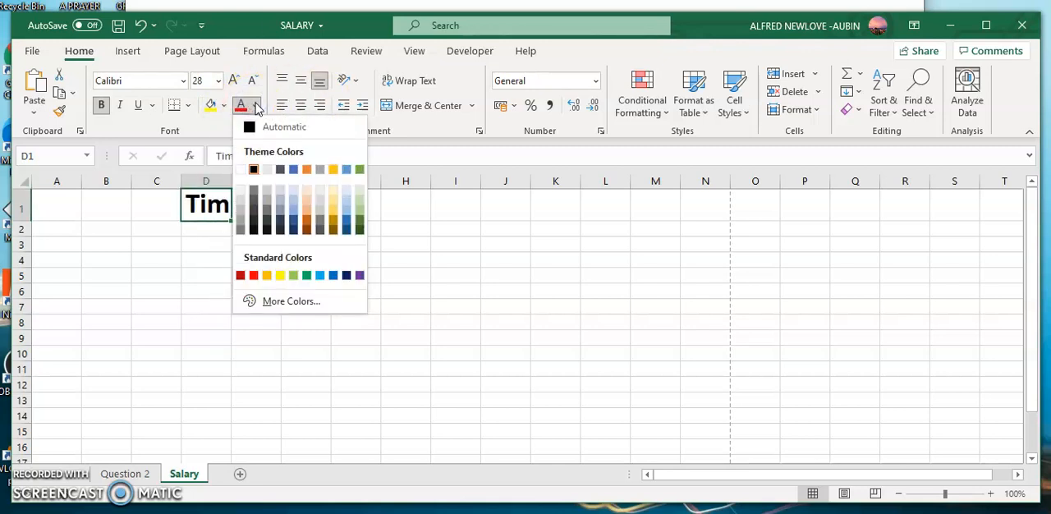
pyautogui.click(346, 275)
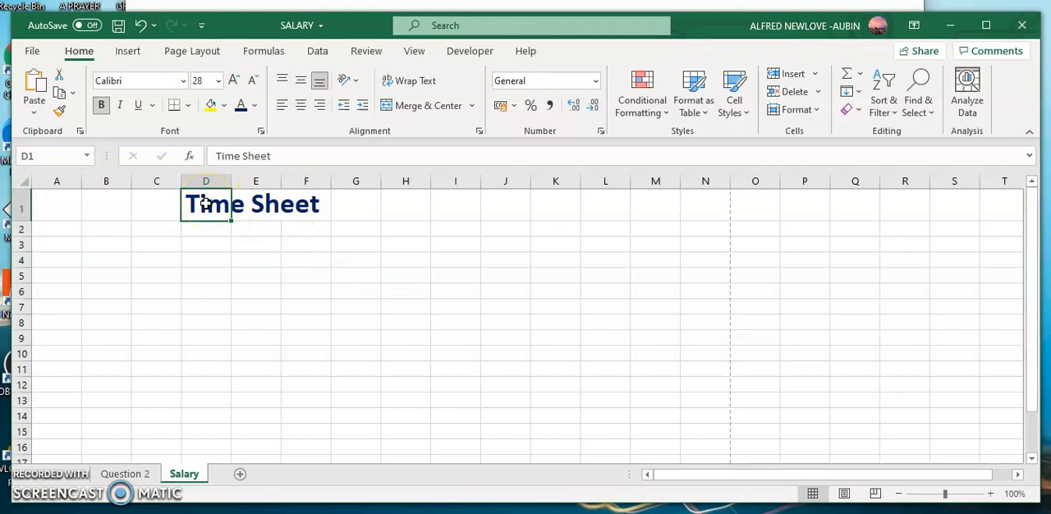
# - Merge cells D1 to N1 around the Time Sheet title through the Format Cells alignment settings
pyautogui.moveTo(205, 203); pyautogui.dragTo(681, 203)
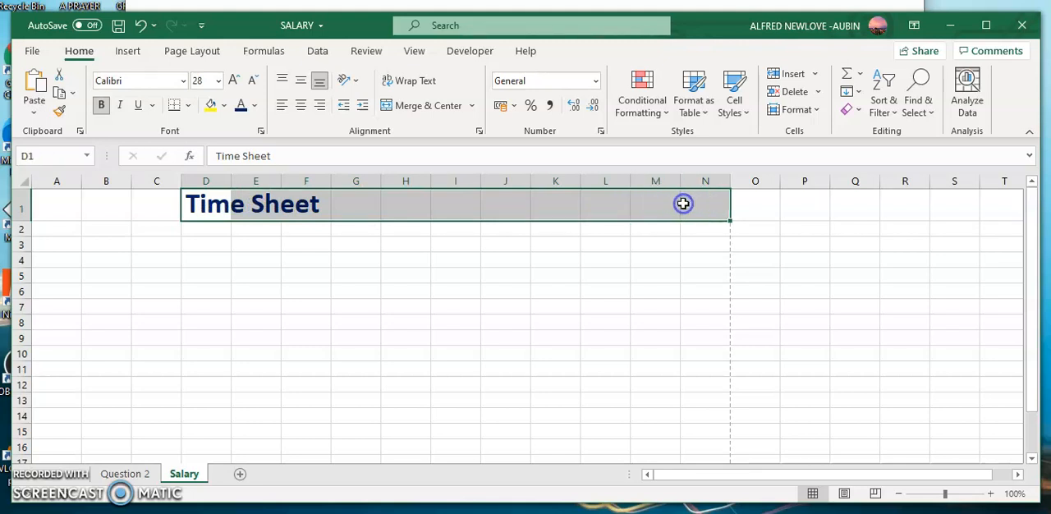
pyautogui.rightClick(593, 209)
pyautogui.click(629, 441)
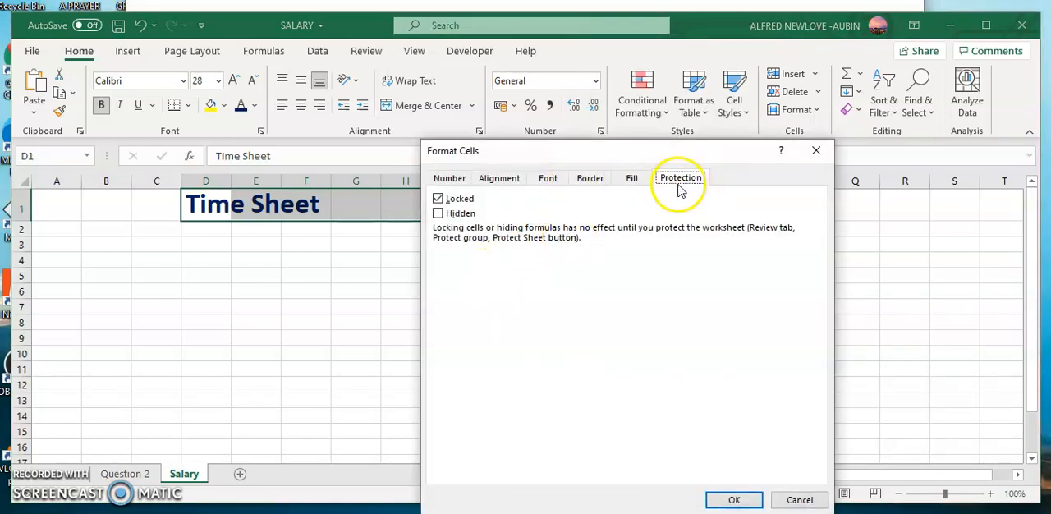
pyautogui.click(496, 181)
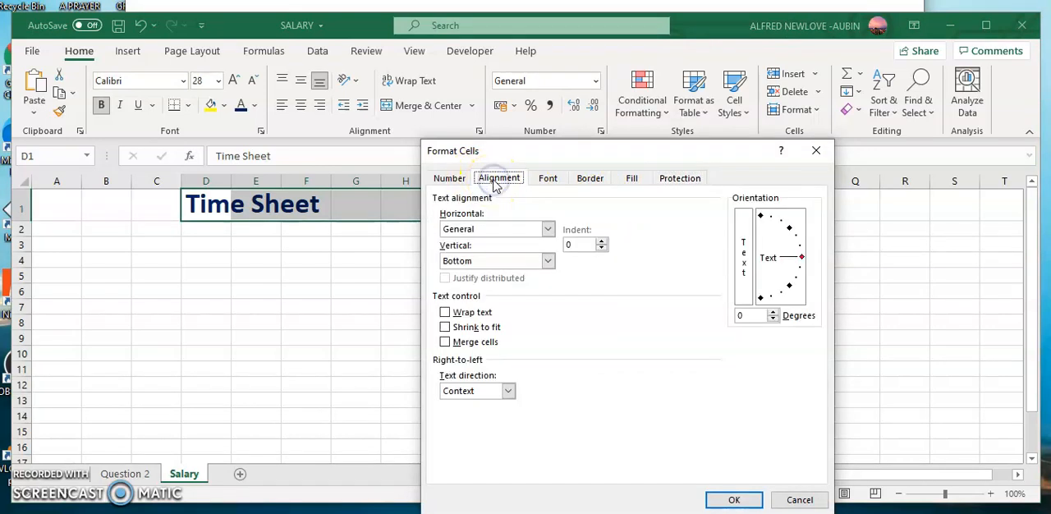
pyautogui.click(445, 341)
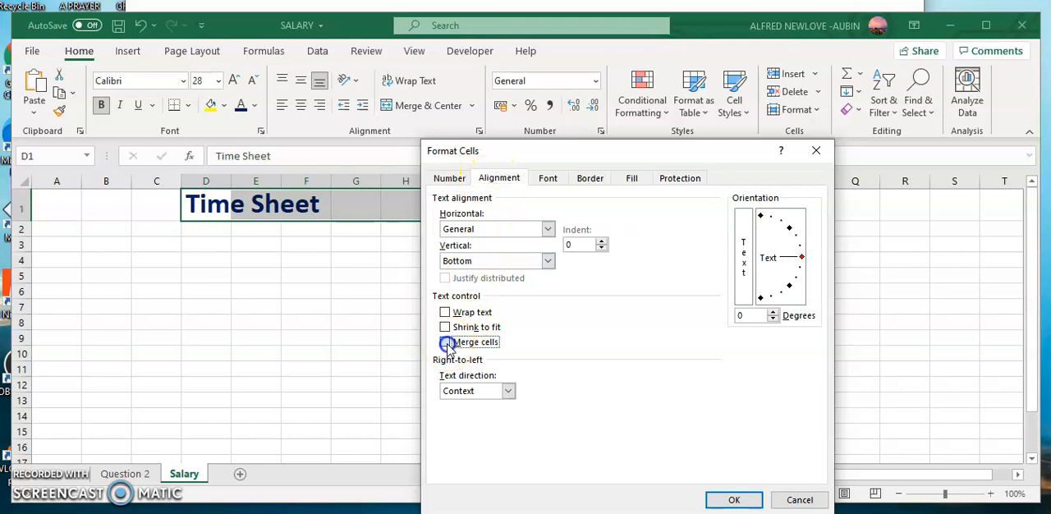
pyautogui.click(734, 499)
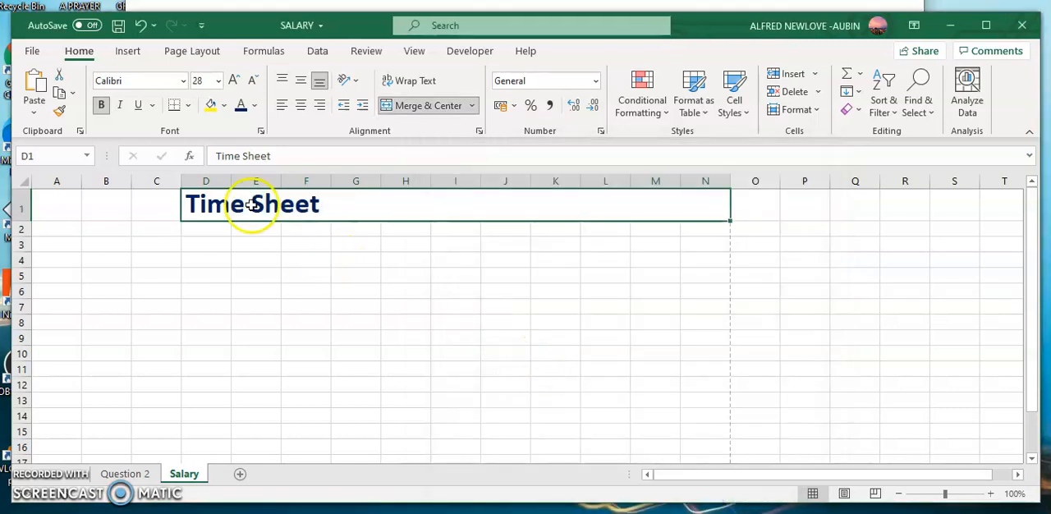
# - Extend the merged title cell leftward so that it spans A1 to N1
pyautogui.moveTo(232, 205); pyautogui.dragTo(57, 201)
pyautogui.rightClick(95, 207)
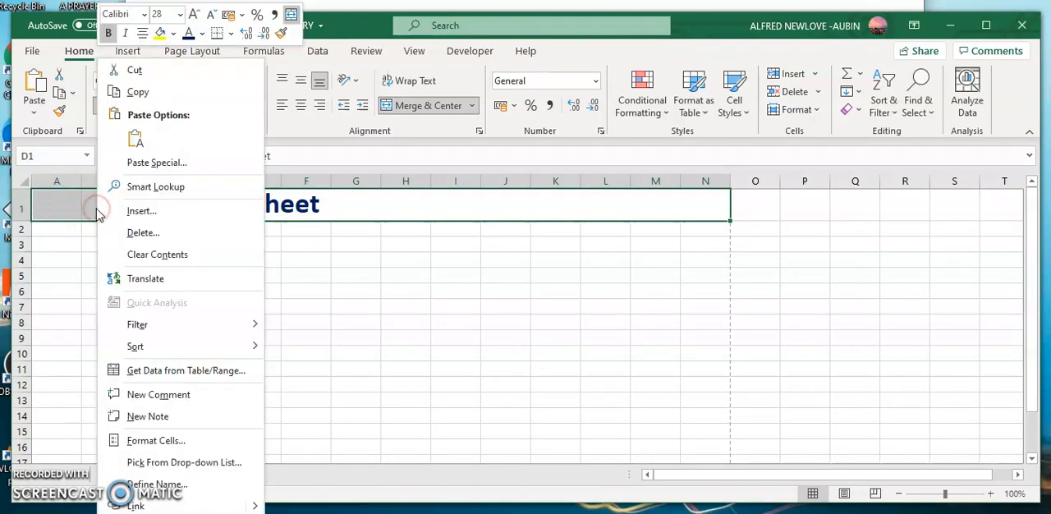
pyautogui.click(151, 443)
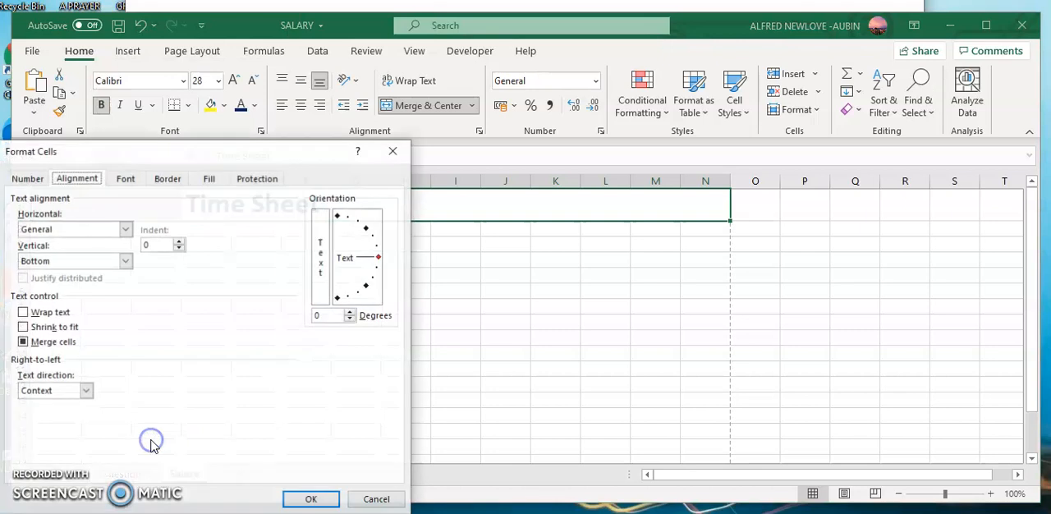
pyautogui.click(22, 342)
pyautogui.click(312, 499)
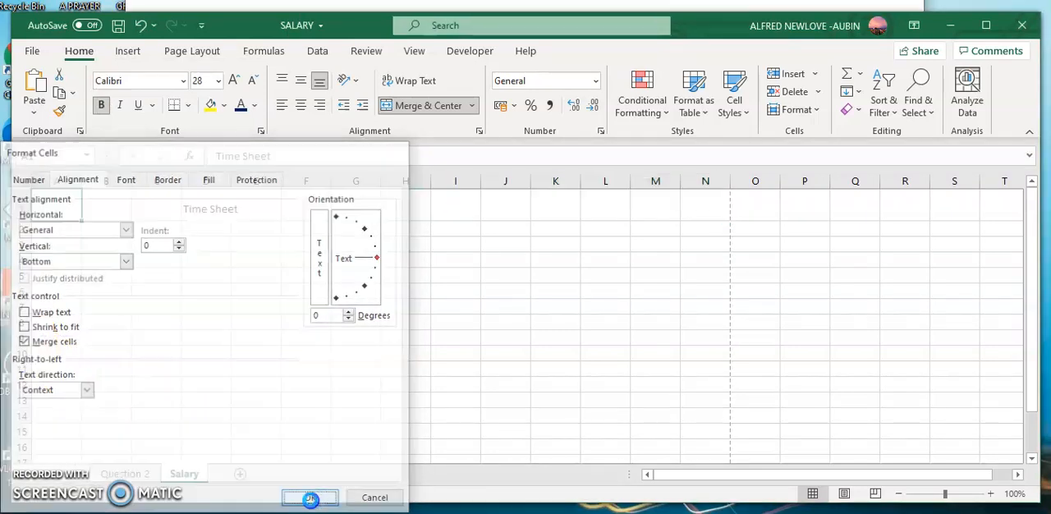
# - Centre the Time Sheet title horizontally in the merged row 1 cell and format it as 28 pt, bold and dark blue
pyautogui.click(300, 105)
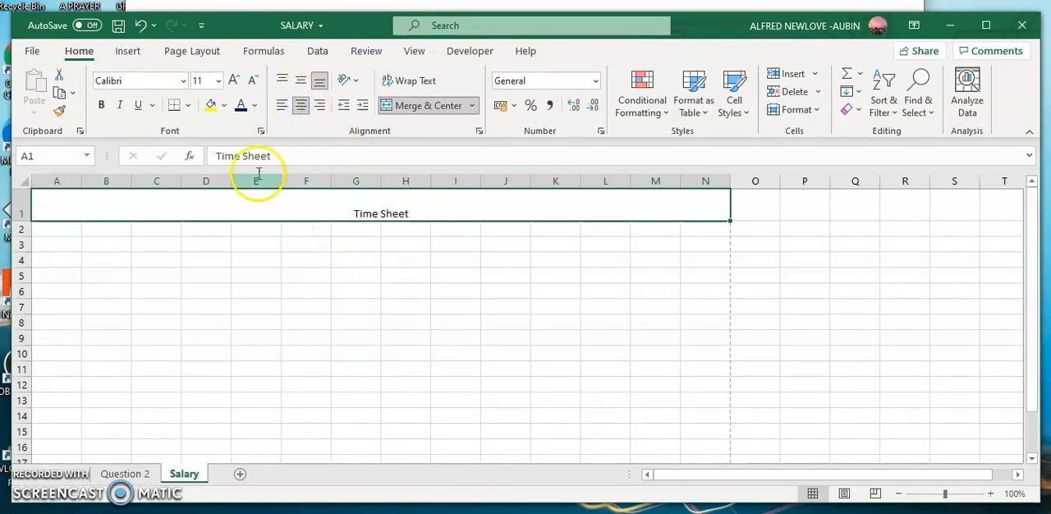
pyautogui.click(218, 81)
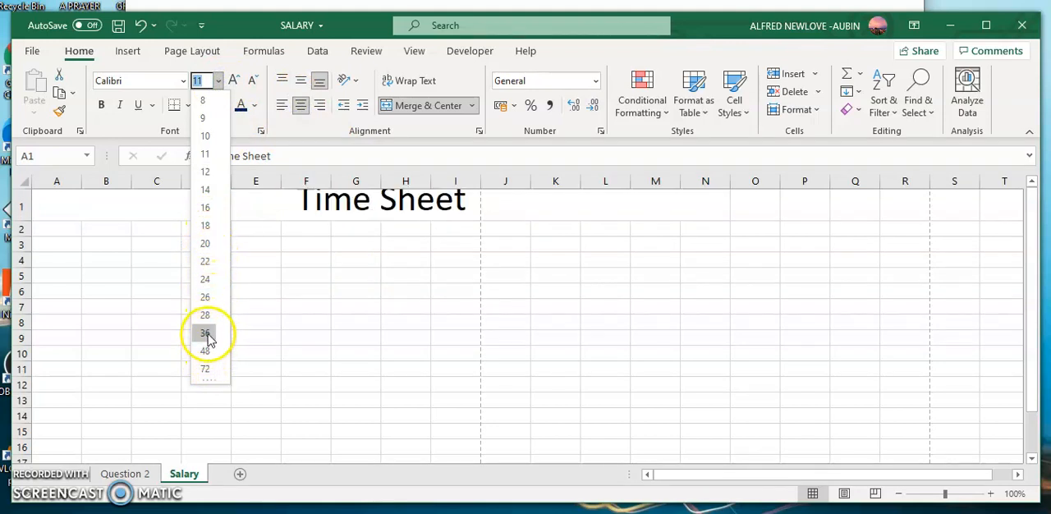
pyautogui.click(205, 315)
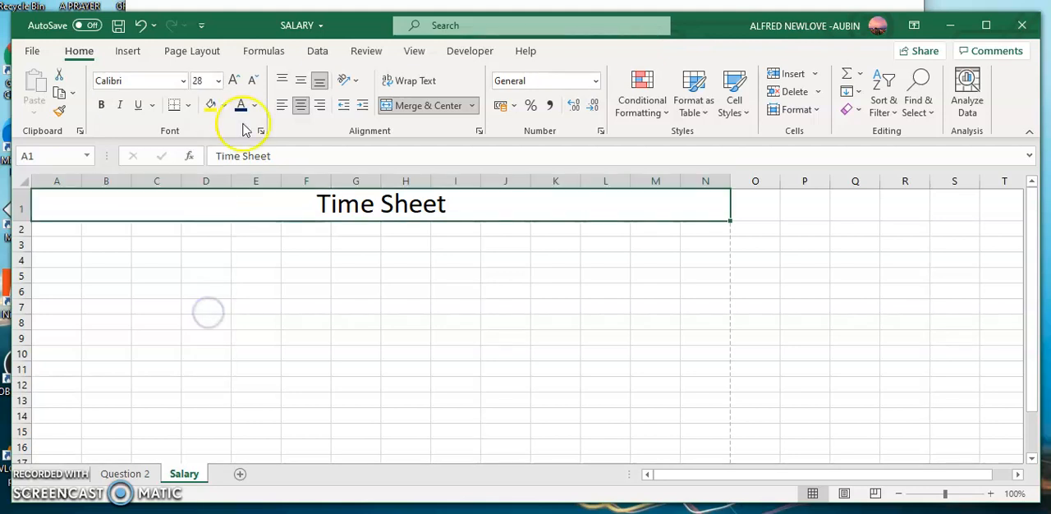
pyautogui.click(101, 105)
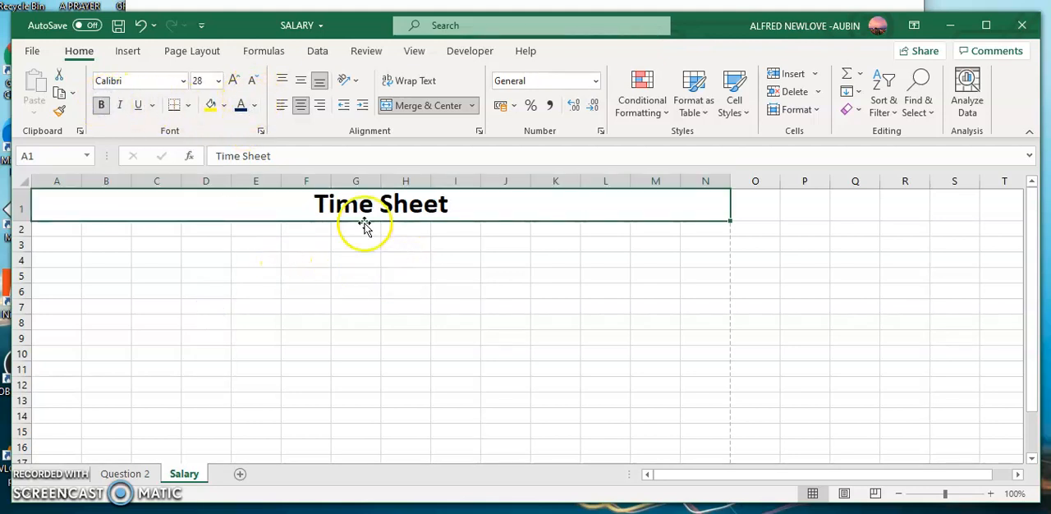
pyautogui.click(242, 107)
pyautogui.click(336, 264)
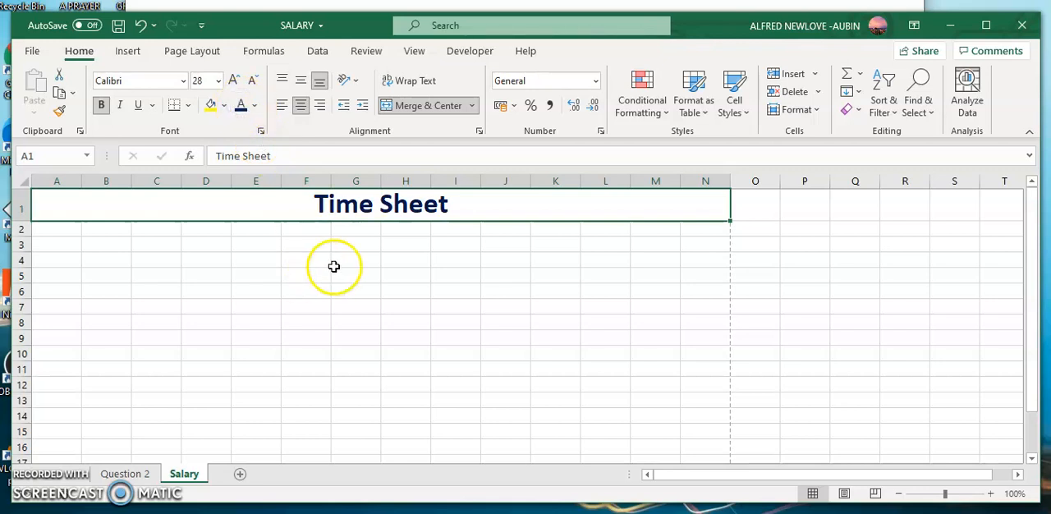
pyautogui.click(383, 201)
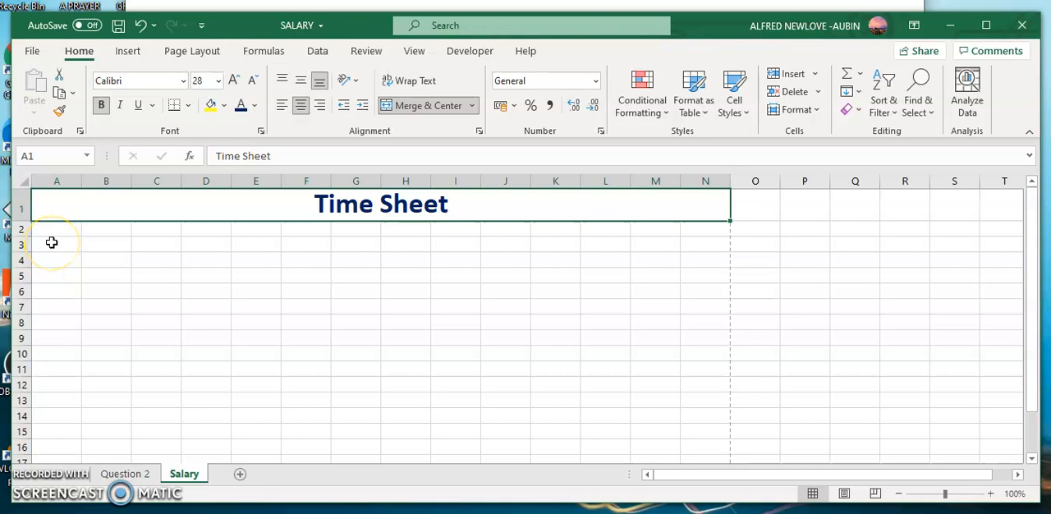
# - Enter NORMAL RATE (R 55,00/HOUR) in A3 and make row 3 about one and a half times as tall
pyautogui.click(50, 242)
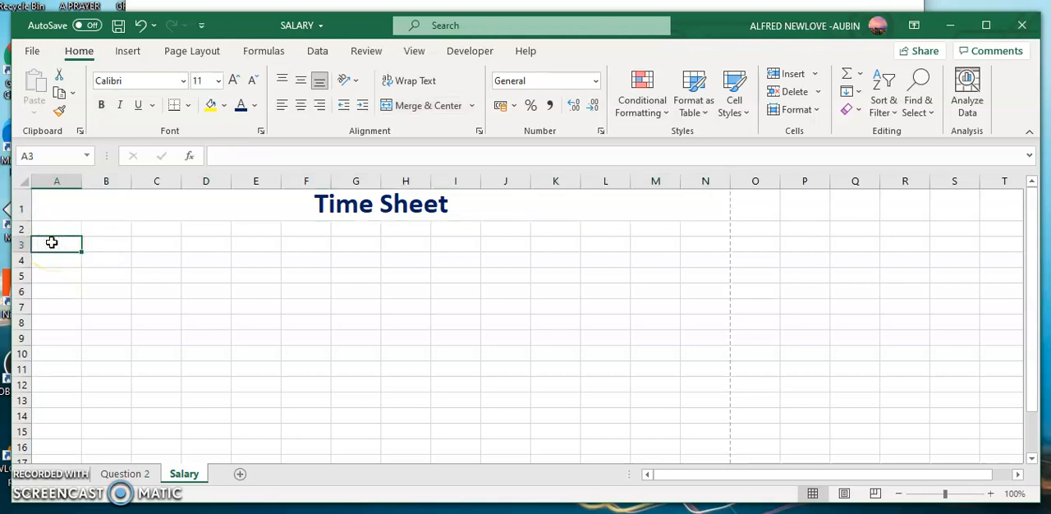
pyautogui.write('N')
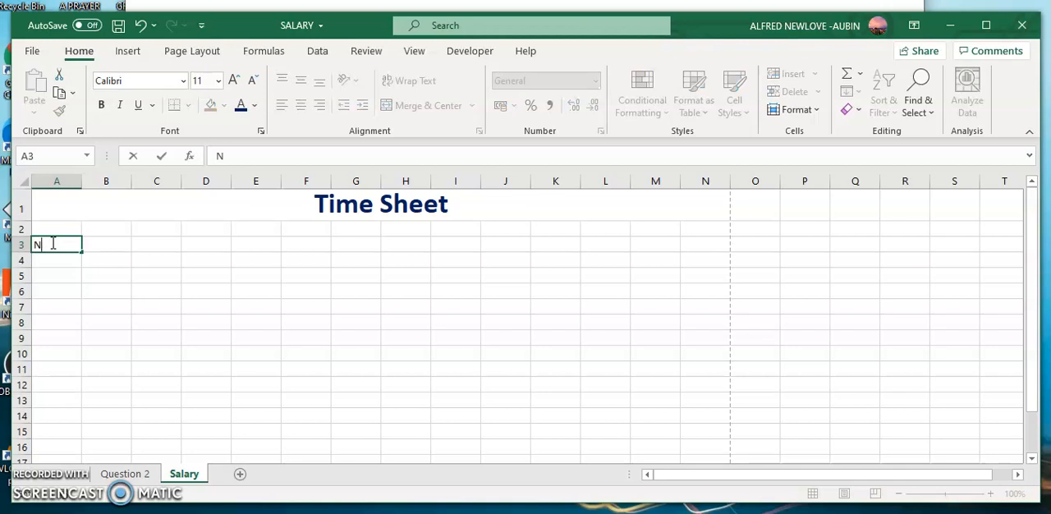
pyautogui.write('ORMAL RATE (r')
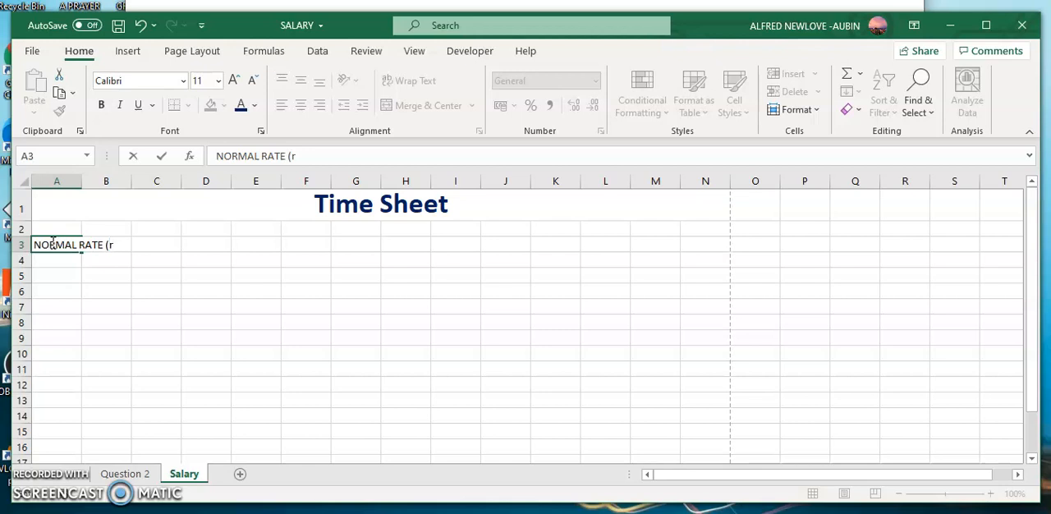
pyautogui.write('R 55,00/HOUR')
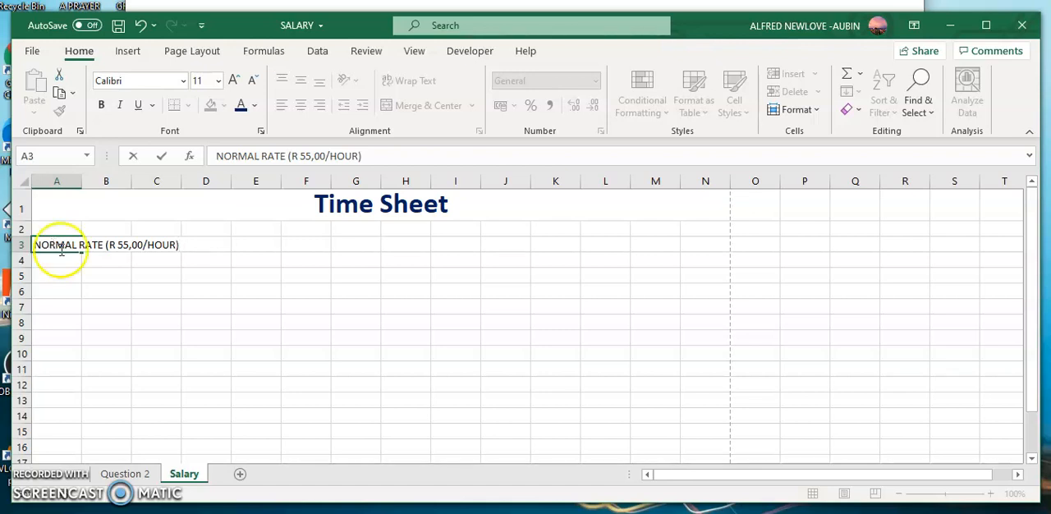
pyautogui.click(172, 292)
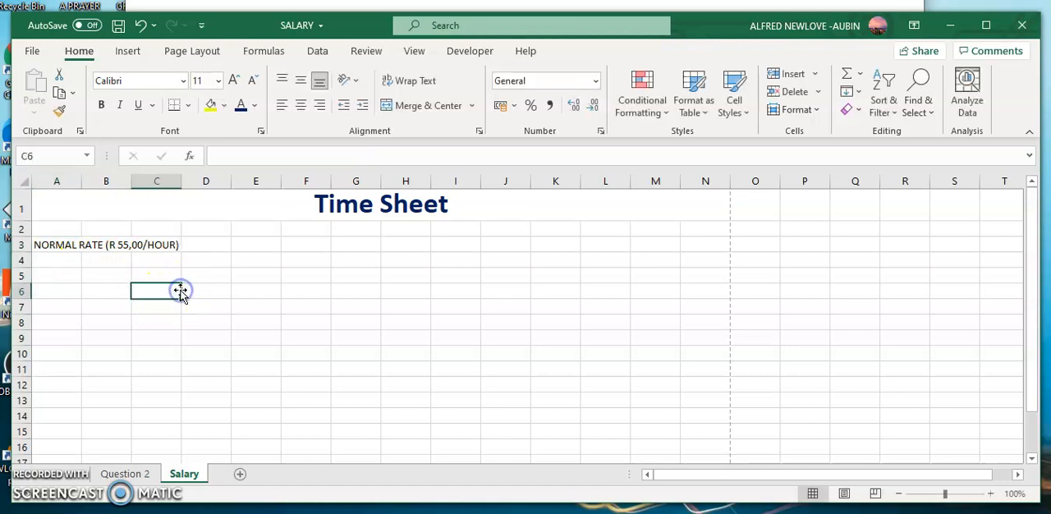
pyautogui.click(55, 238)
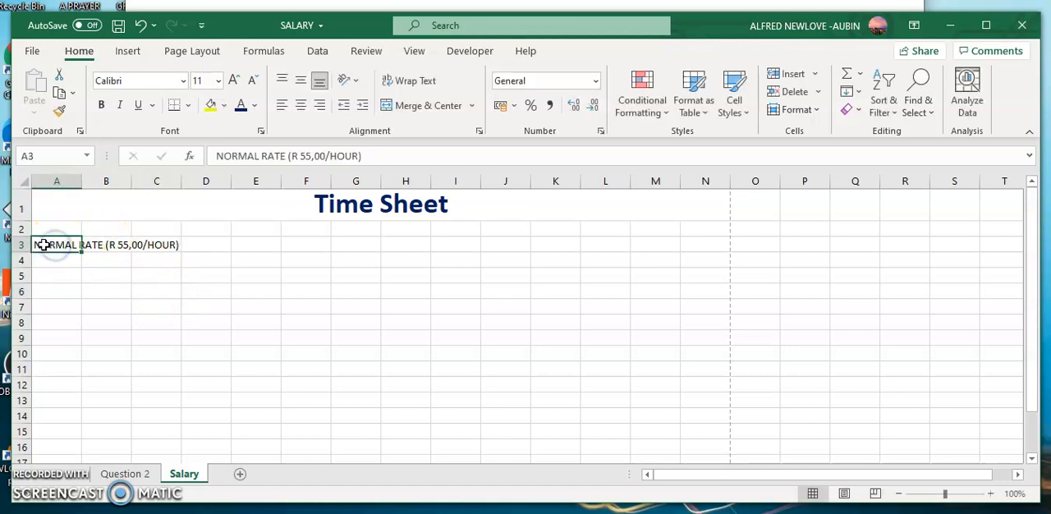
pyautogui.moveTo(22, 254); pyautogui.dragTo(22, 260)
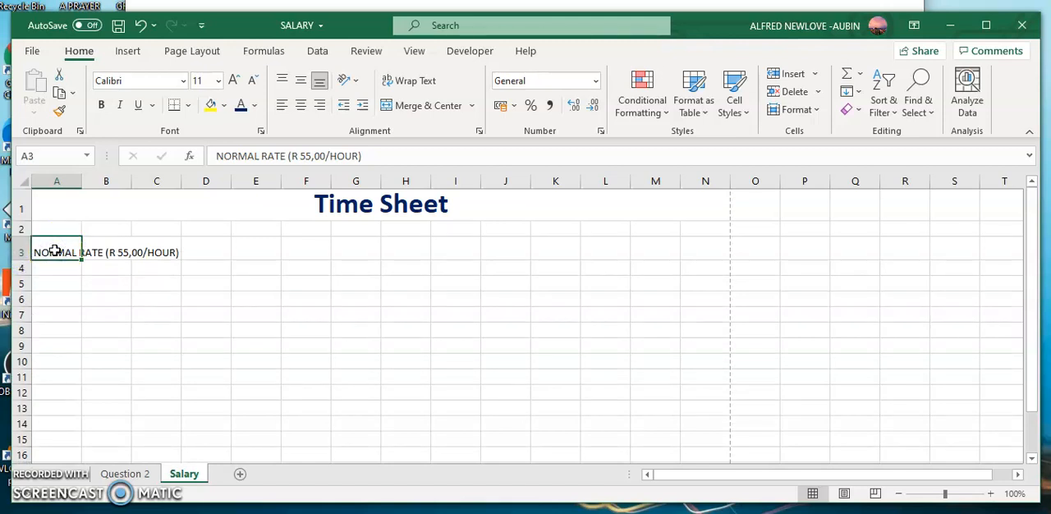
# - Merge cells A3 to C3 around the NORMAL RATE label through the Format Cells alignment settings
pyautogui.moveTo(55, 250); pyautogui.dragTo(165, 252)
pyautogui.rightClick(165, 252)
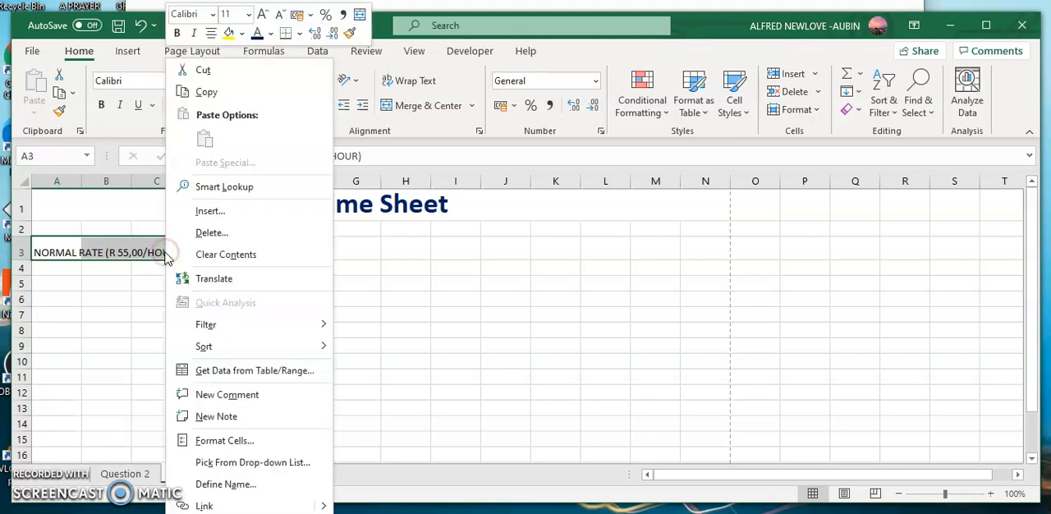
pyautogui.click(210, 441)
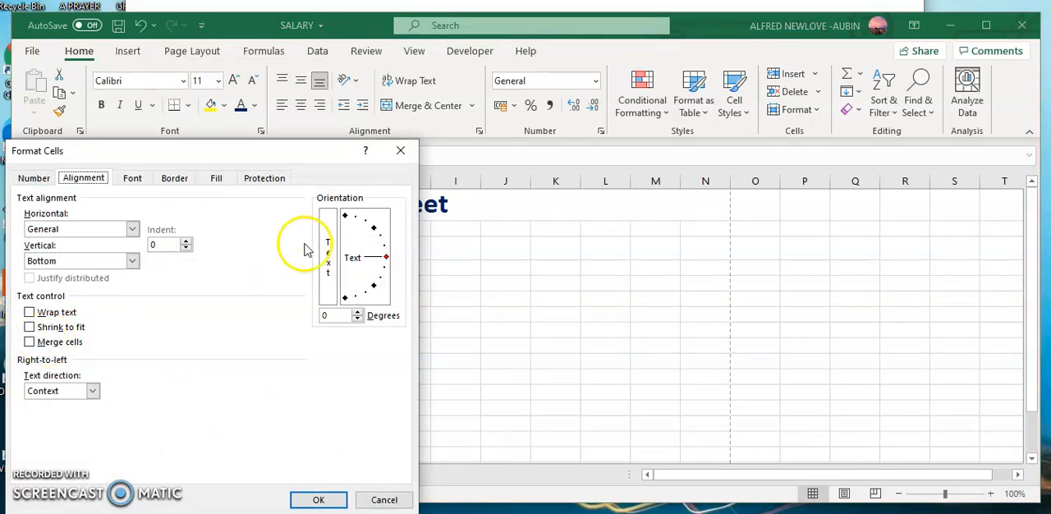
pyautogui.click(400, 150)
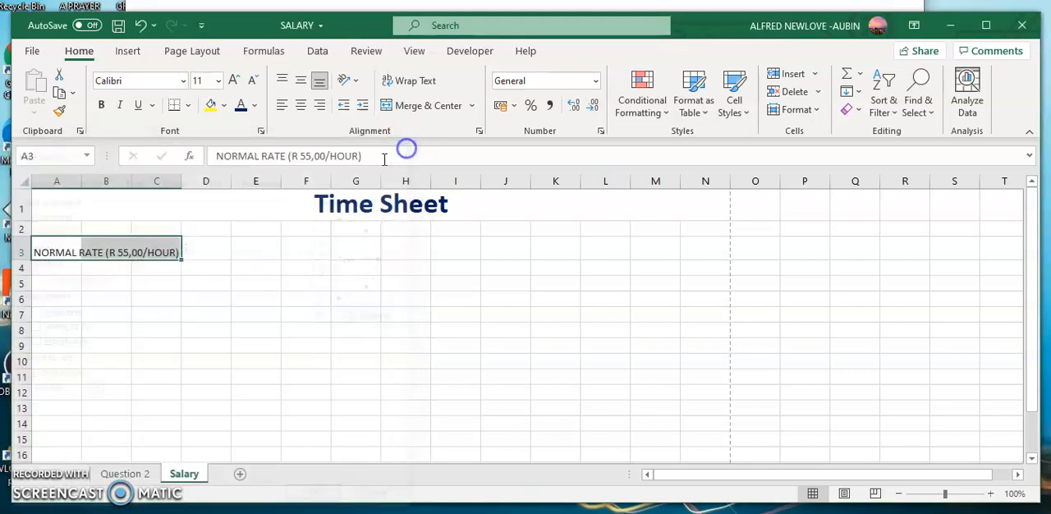
pyautogui.rightClick(149, 251)
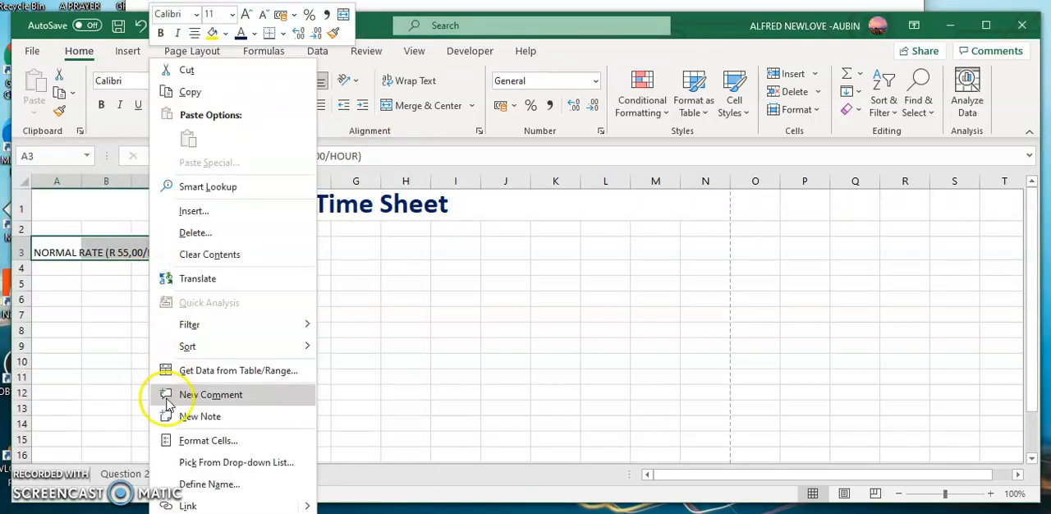
pyautogui.click(190, 444)
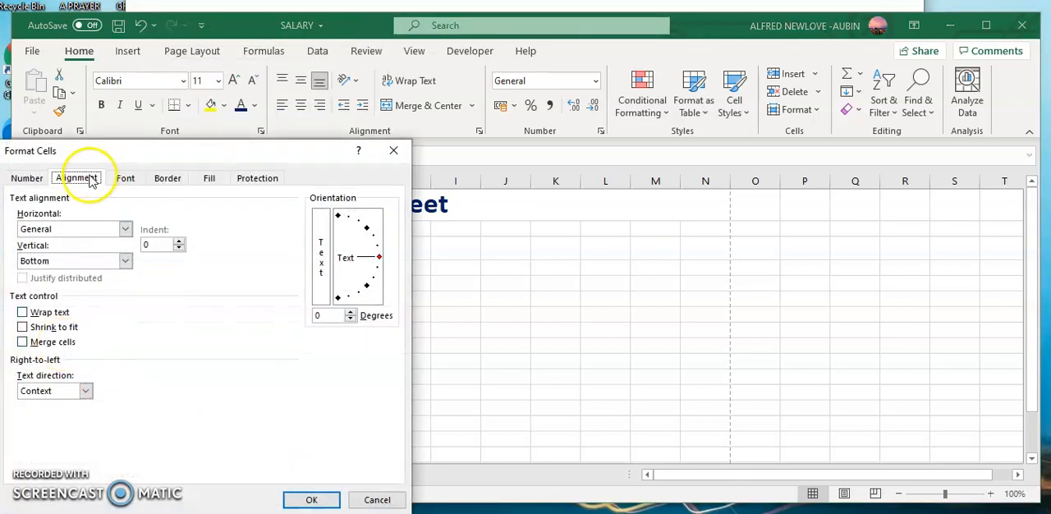
pyautogui.click(23, 344)
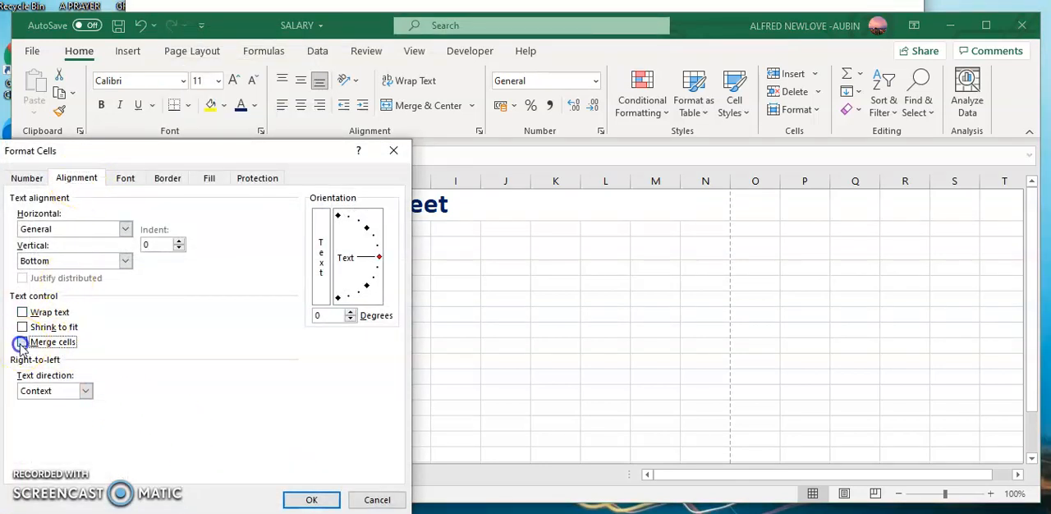
pyautogui.click(310, 497)
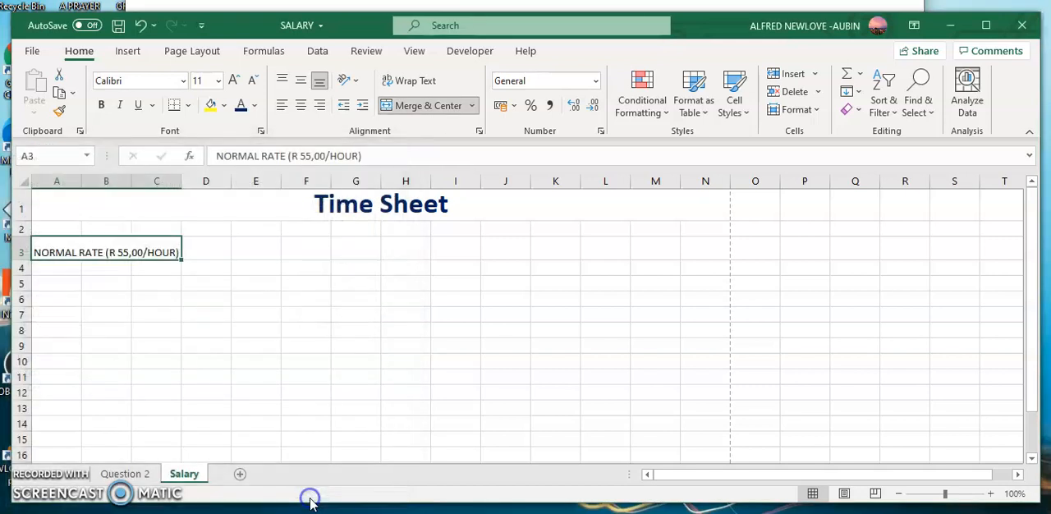
# - Right-align the NORMAL RATE label in row 3, make it bold and give its merged cell a light orange fill
pyautogui.click(322, 112)
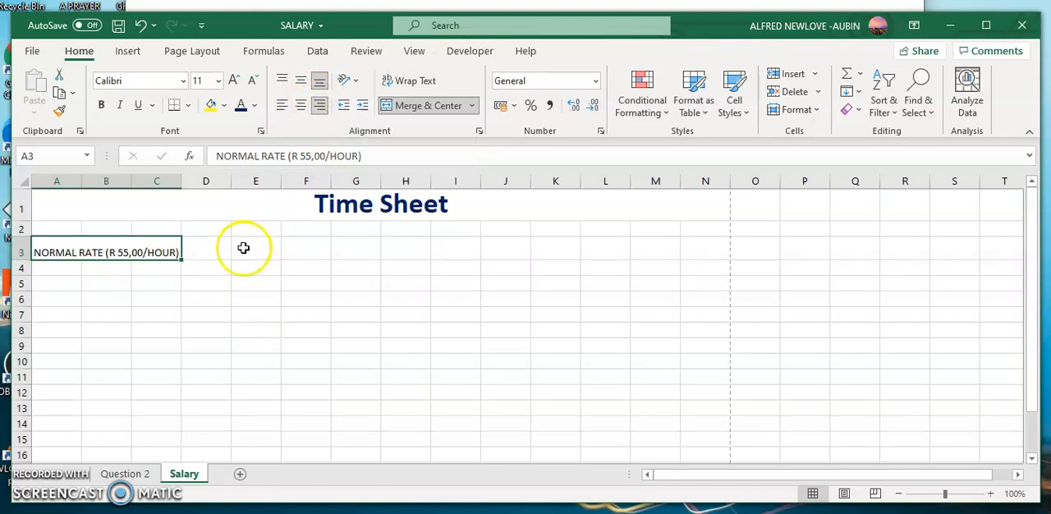
pyautogui.click(99, 108)
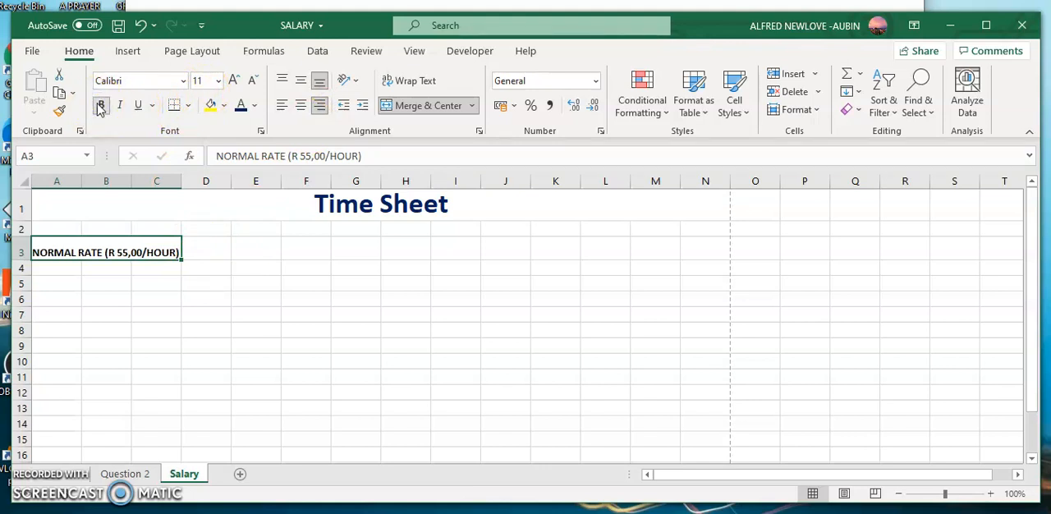
pyautogui.click(255, 106)
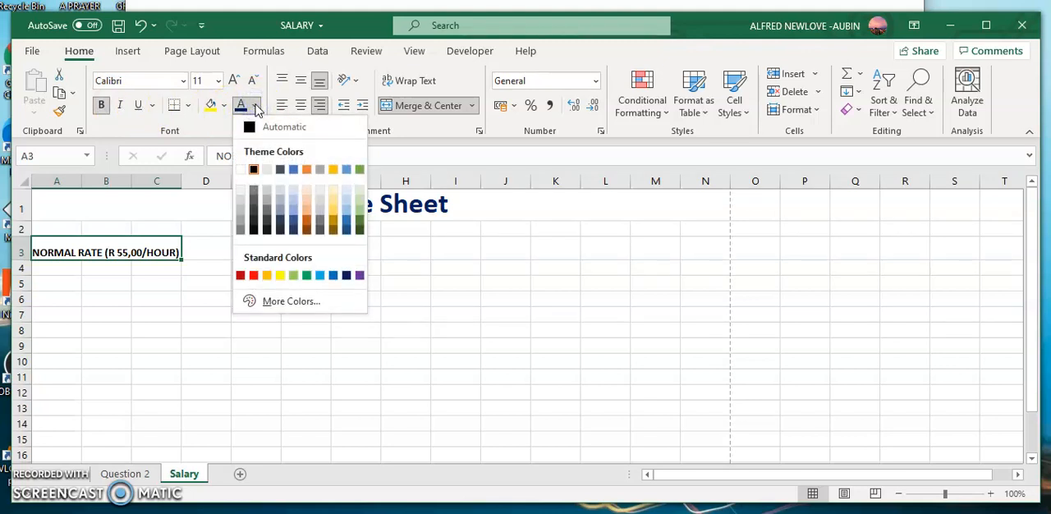
pyautogui.click(223, 106)
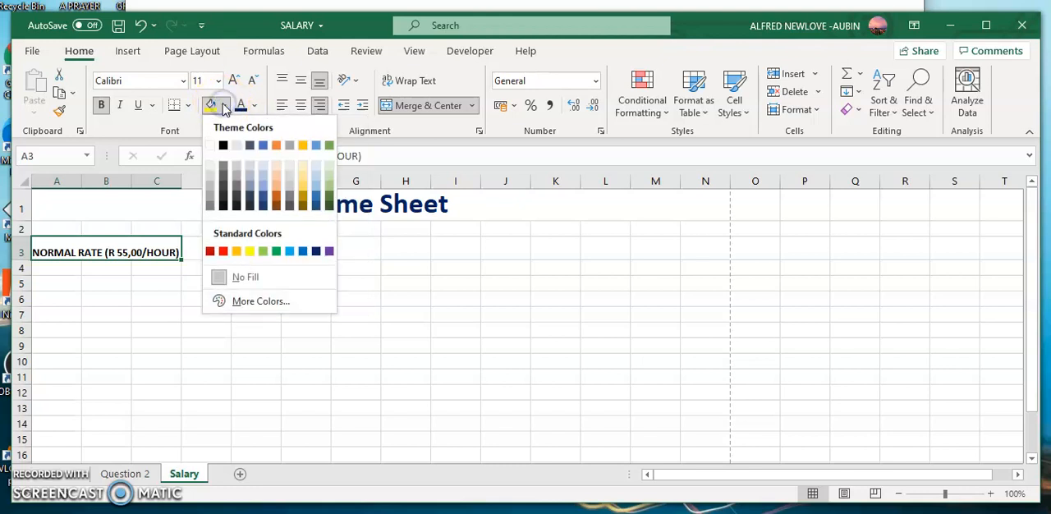
pyautogui.click(276, 172)
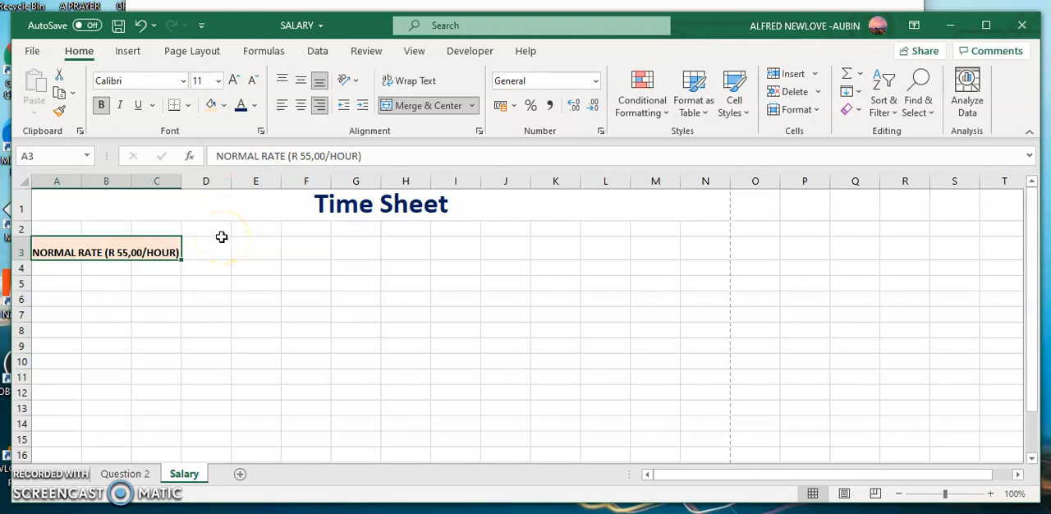
# - Widen column C slightly to give the bold NORMAL RATE label more room in its merged cell
pyautogui.moveTo(180, 180); pyautogui.dragTo(187, 180)
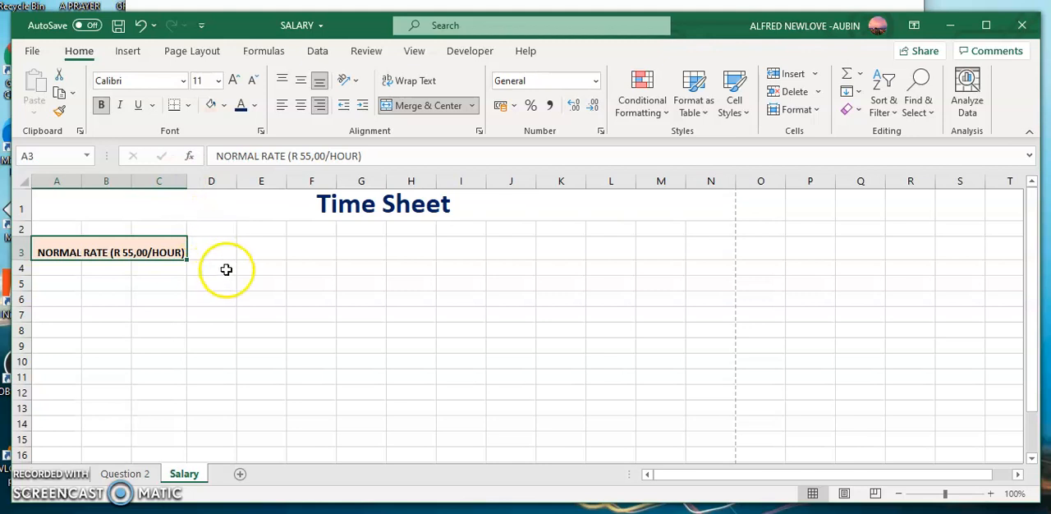
pyautogui.click(254, 106)
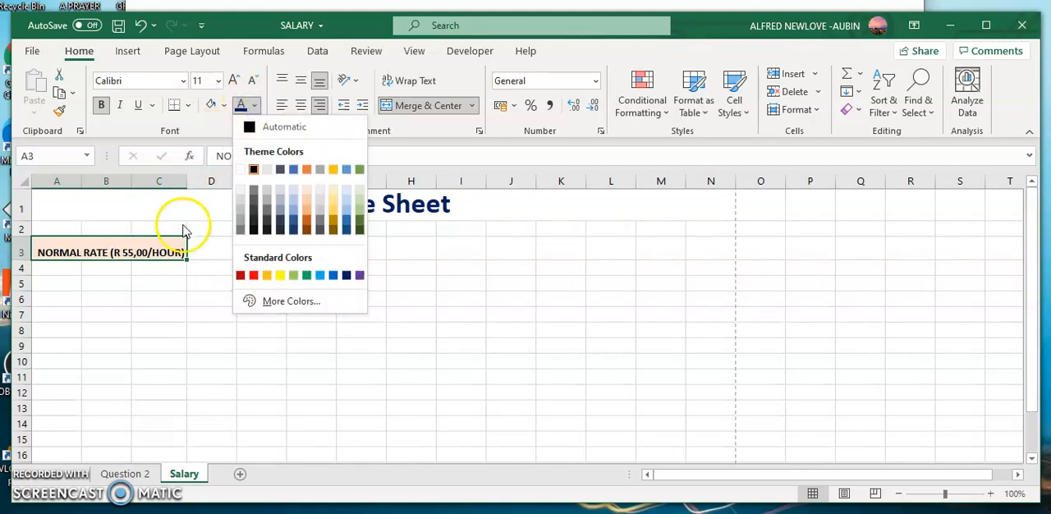
pyautogui.click(187, 256)
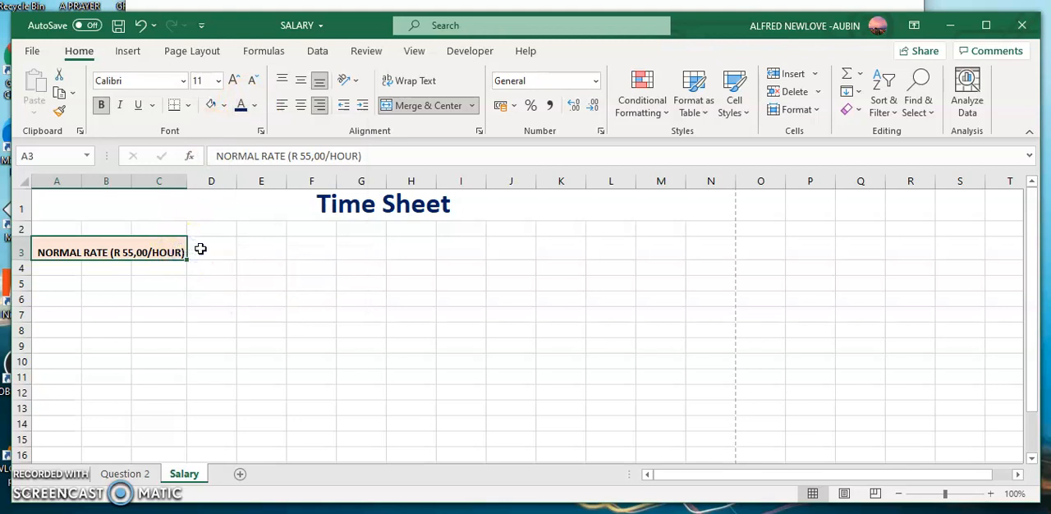
# - Fill cell D3, beside the NORMAL RATE label, with the blue theme colour
pyautogui.click(200, 249)
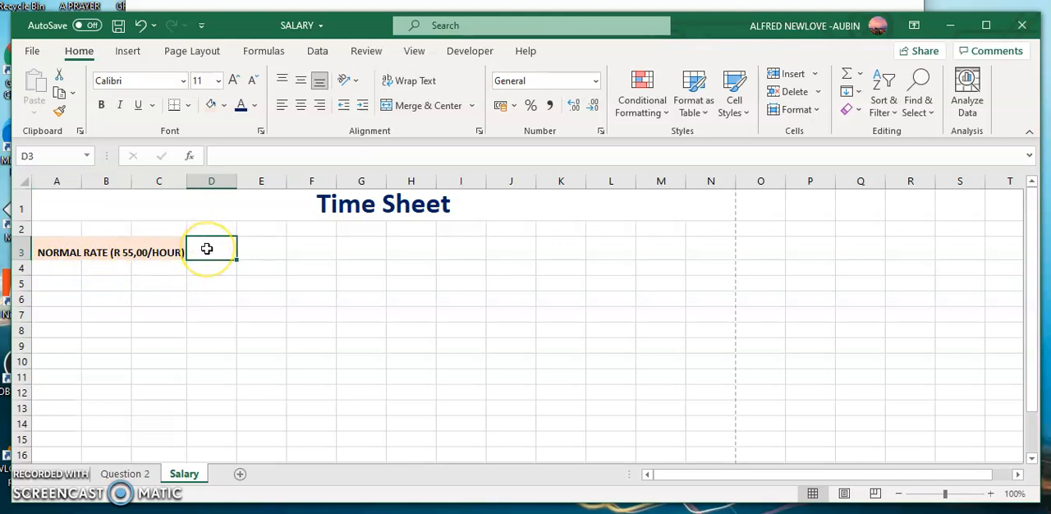
pyautogui.click(223, 105)
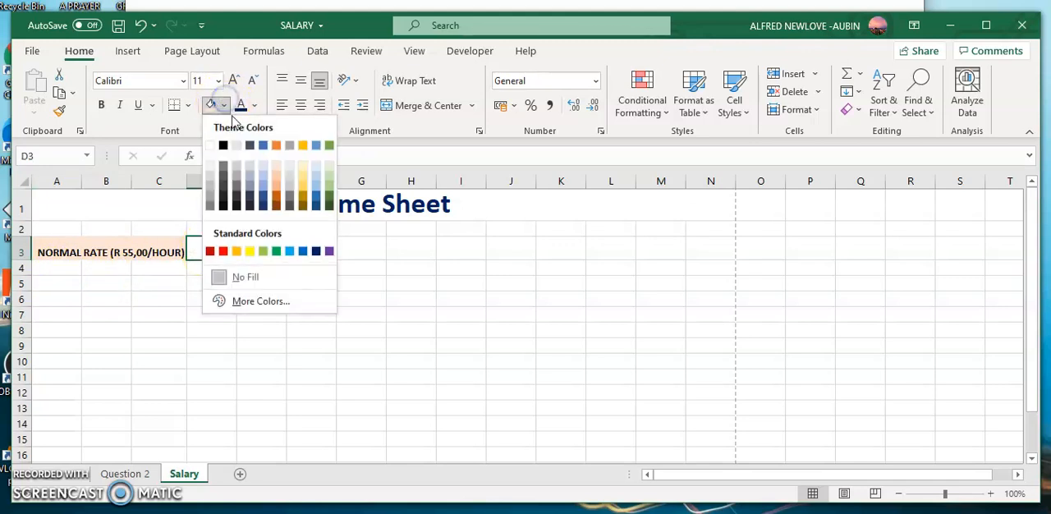
pyautogui.click(263, 145)
pyautogui.click(220, 250)
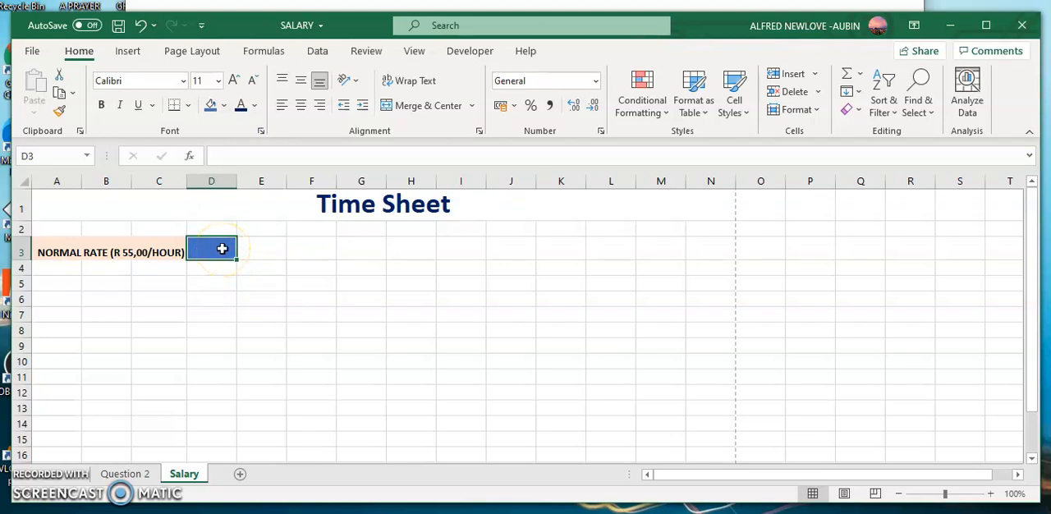
# - Format D3 as Currency with 2 decimal places and the R symbol, and enter 75 in it
pyautogui.rightClick(221, 248)
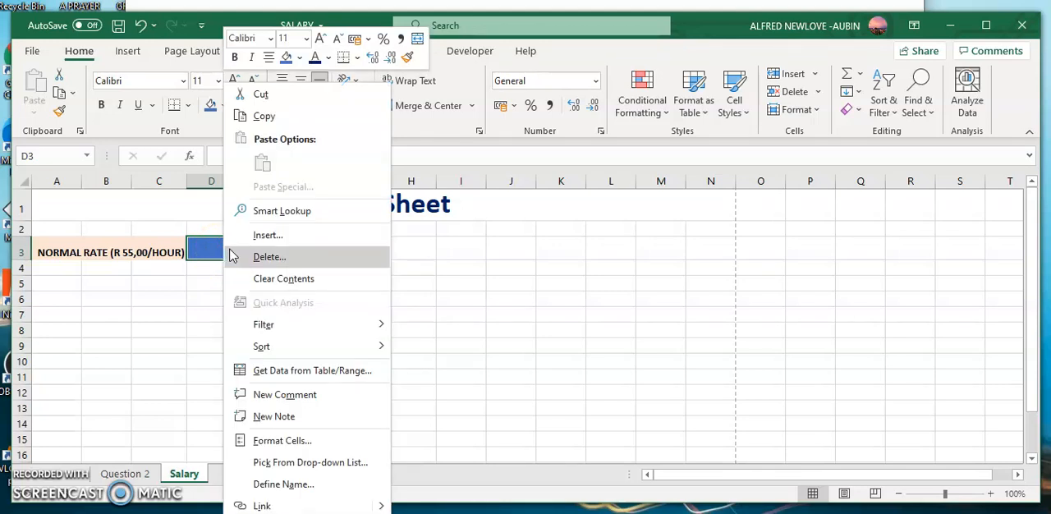
pyautogui.click(293, 444)
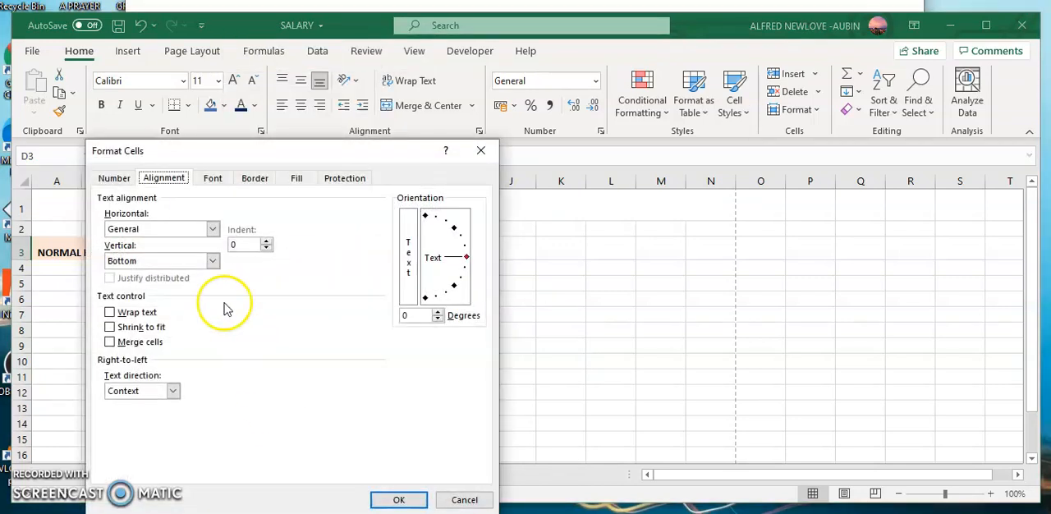
pyautogui.click(115, 178)
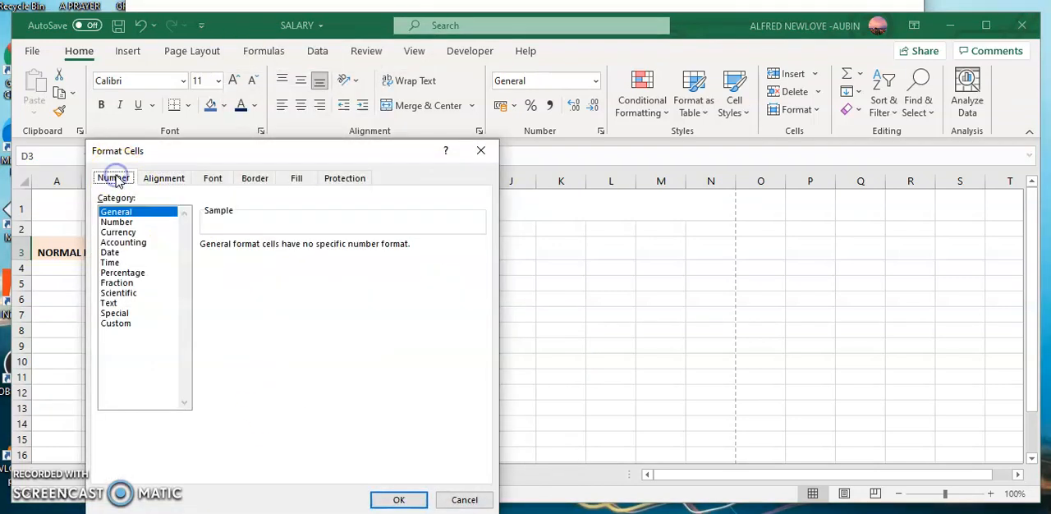
pyautogui.click(130, 233)
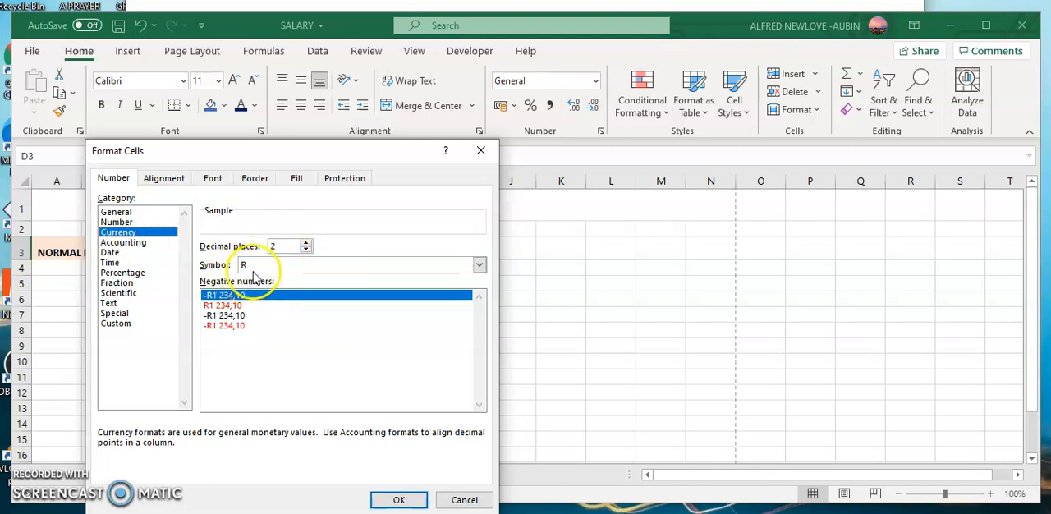
pyautogui.click(399, 500)
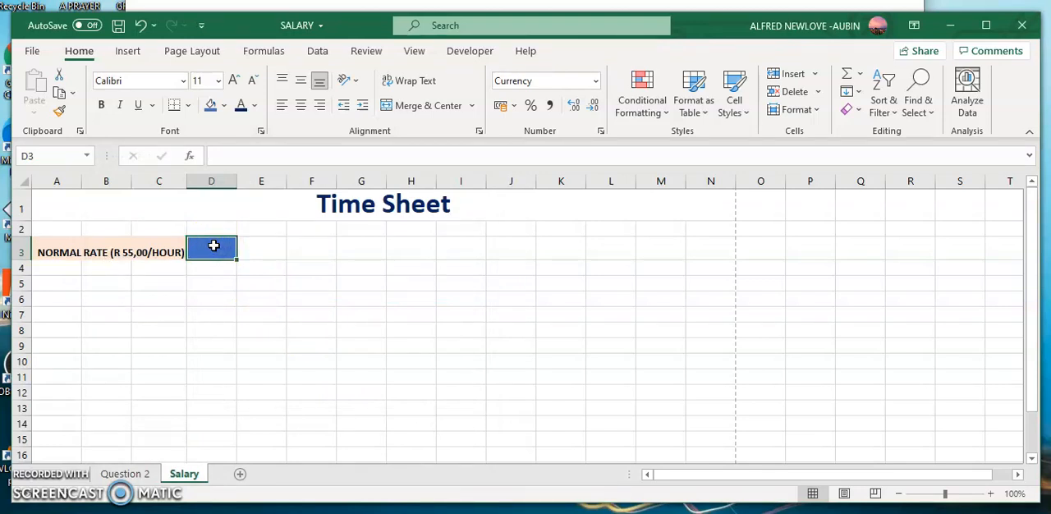
pyautogui.write('75')
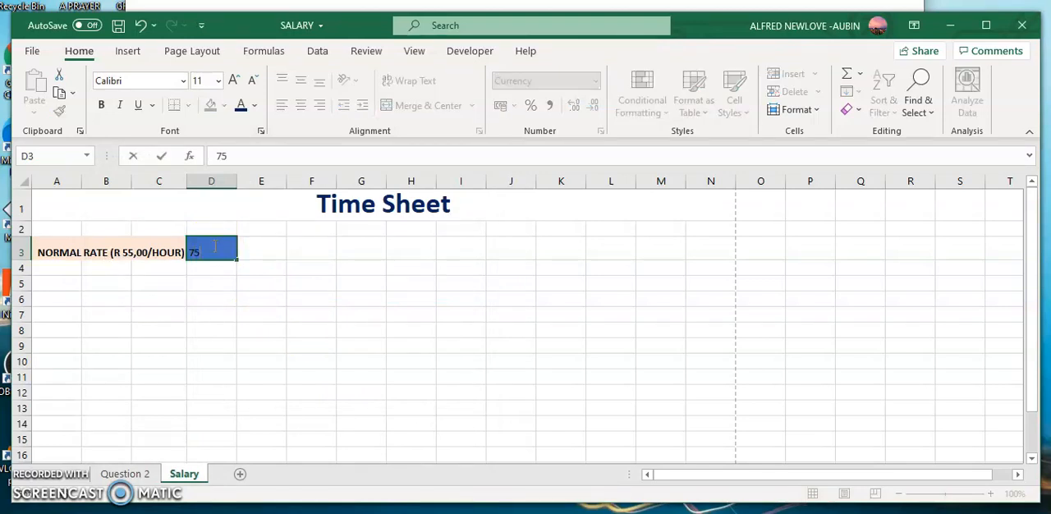
pyautogui.click(231, 294)
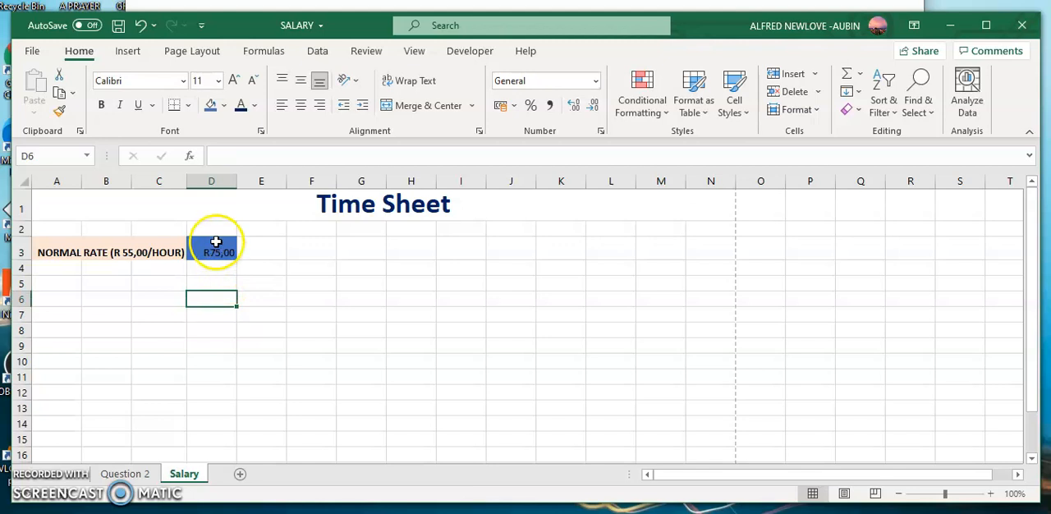
# - Check the Locked option in the protection settings of the merged NORMAL RATE cell
pyautogui.click(113, 252)
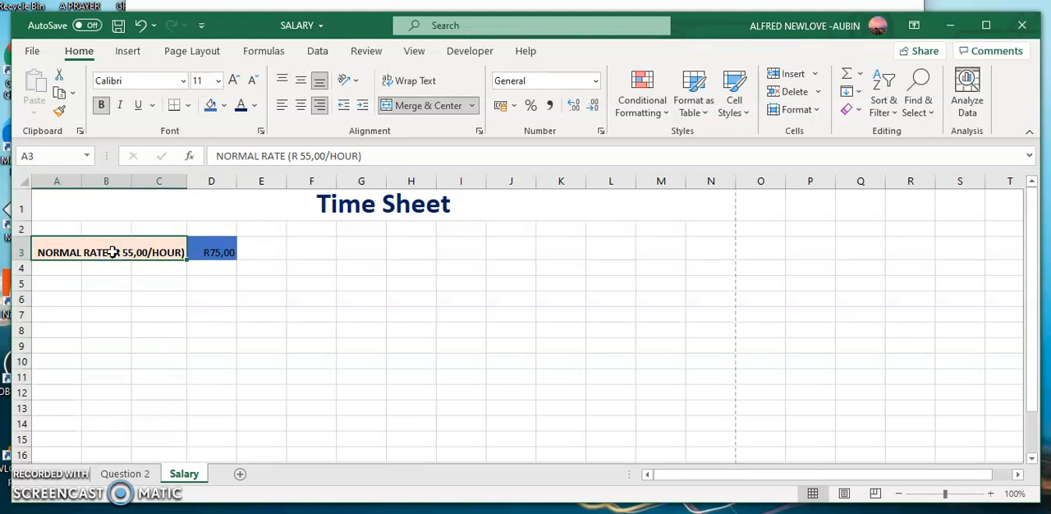
pyautogui.rightClick(113, 252)
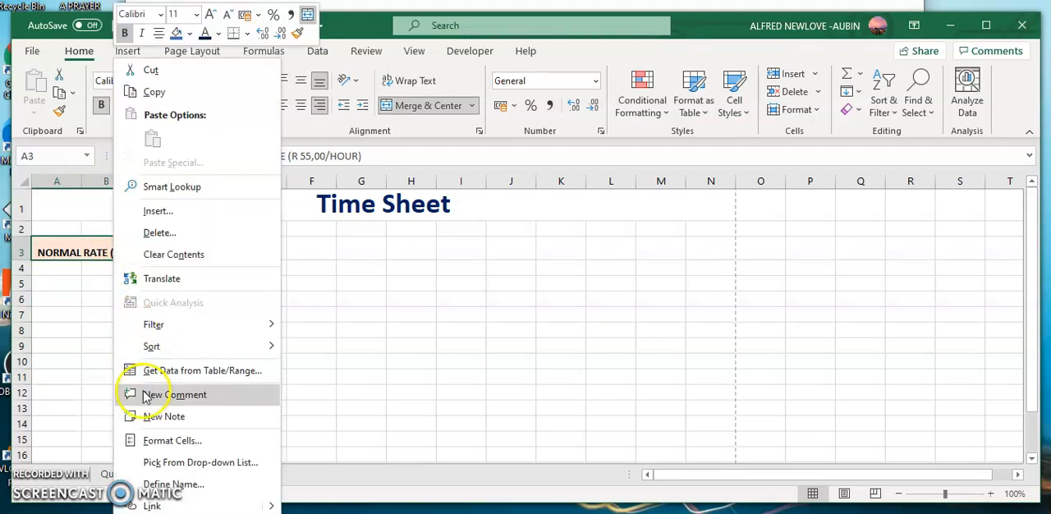
pyautogui.click(158, 441)
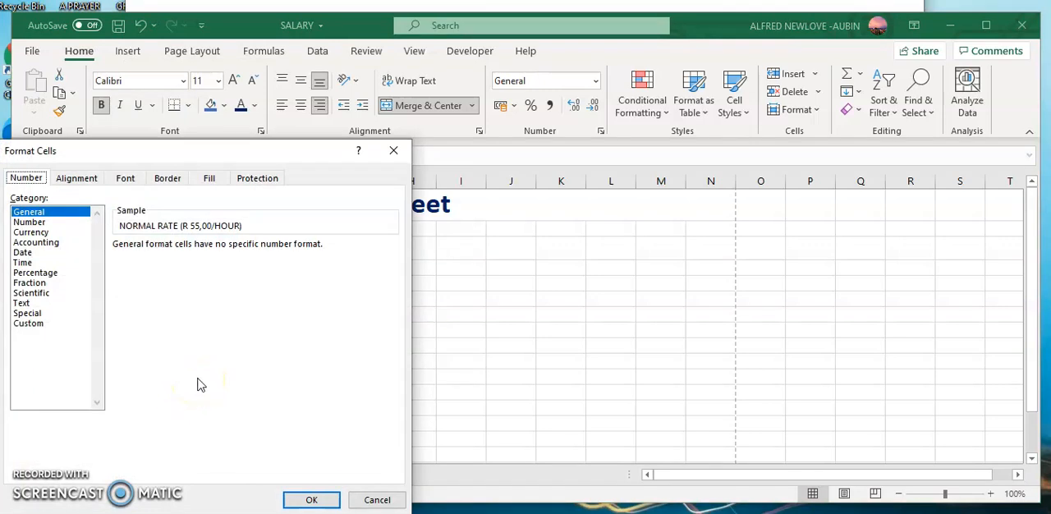
pyautogui.click(257, 179)
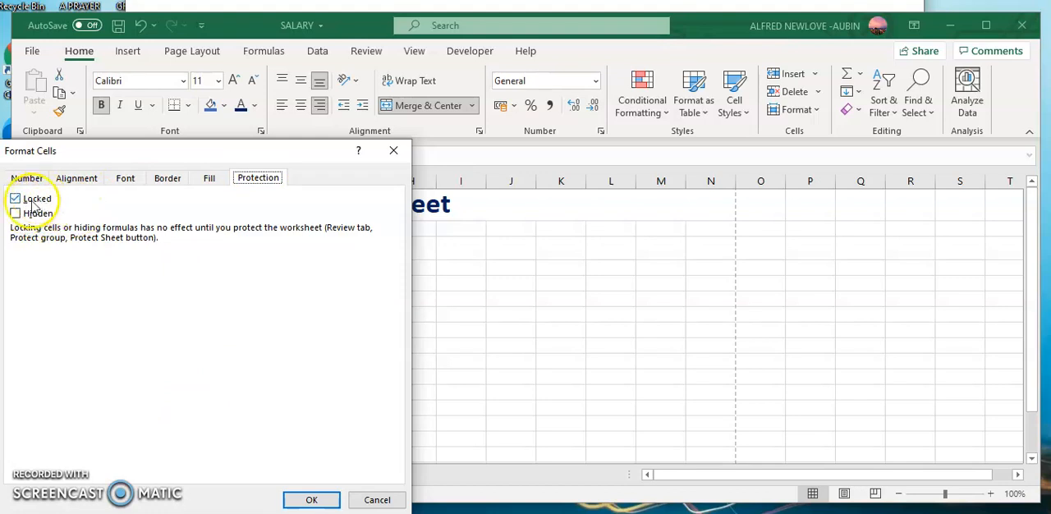
pyautogui.click(311, 501)
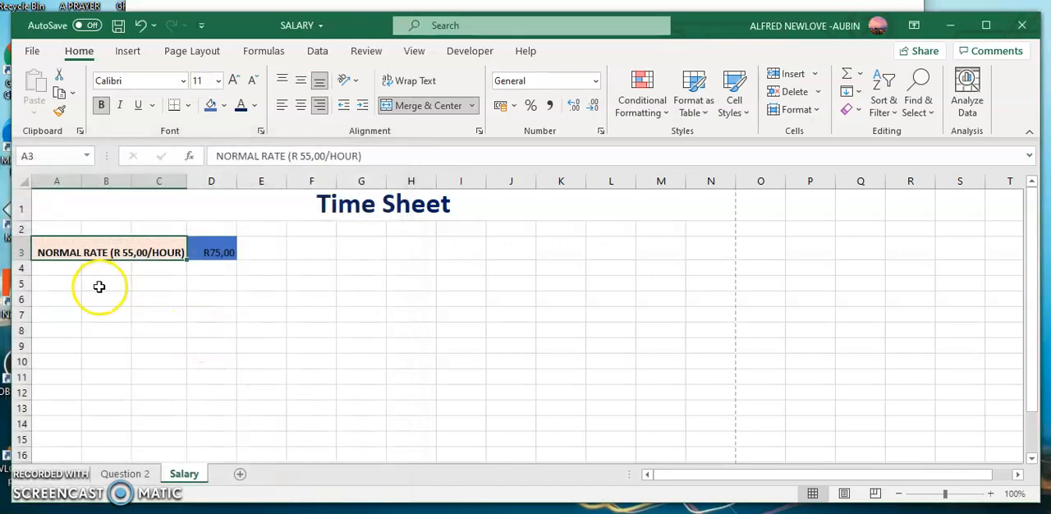
# - Enter the label OVERTIME (36,00/HOUR) in cell A4
pyautogui.click(58, 266)
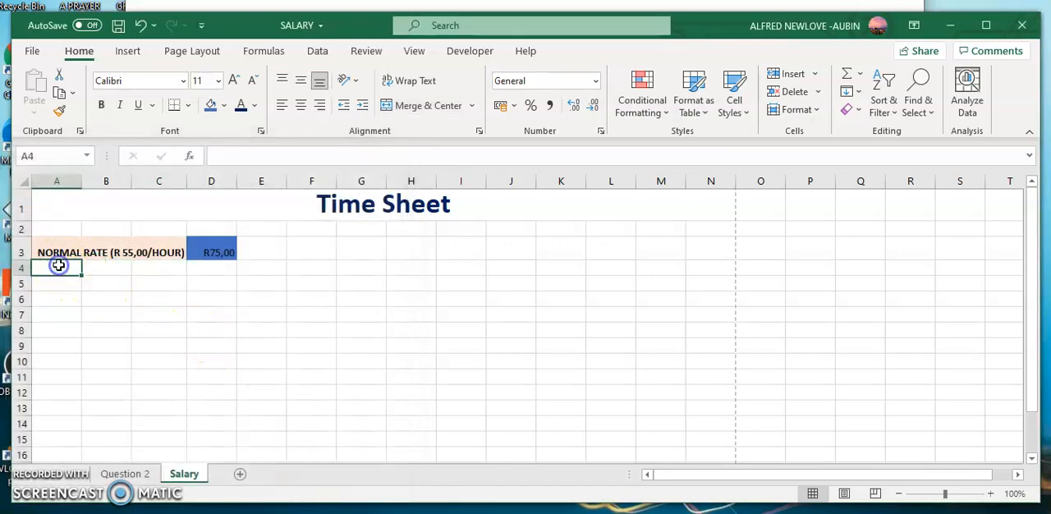
pyautogui.write('O')
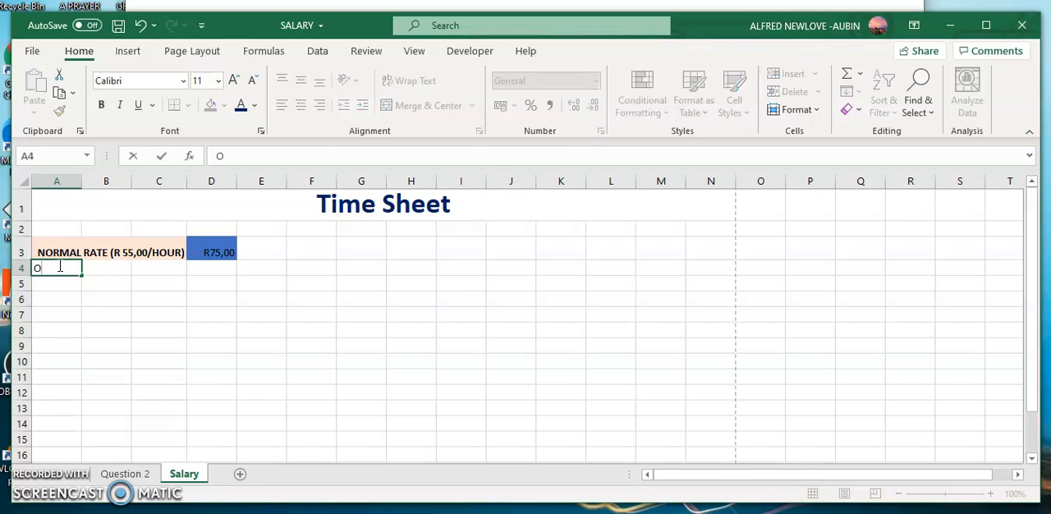
pyautogui.write('VERTIME')
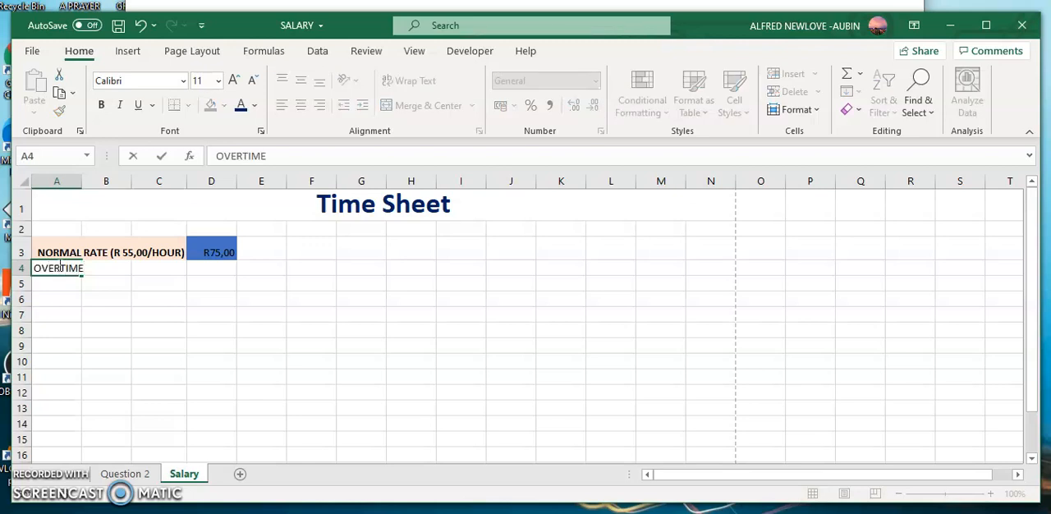
pyautogui.write(' (3')
pyautogui.write('6,00/HOUR')
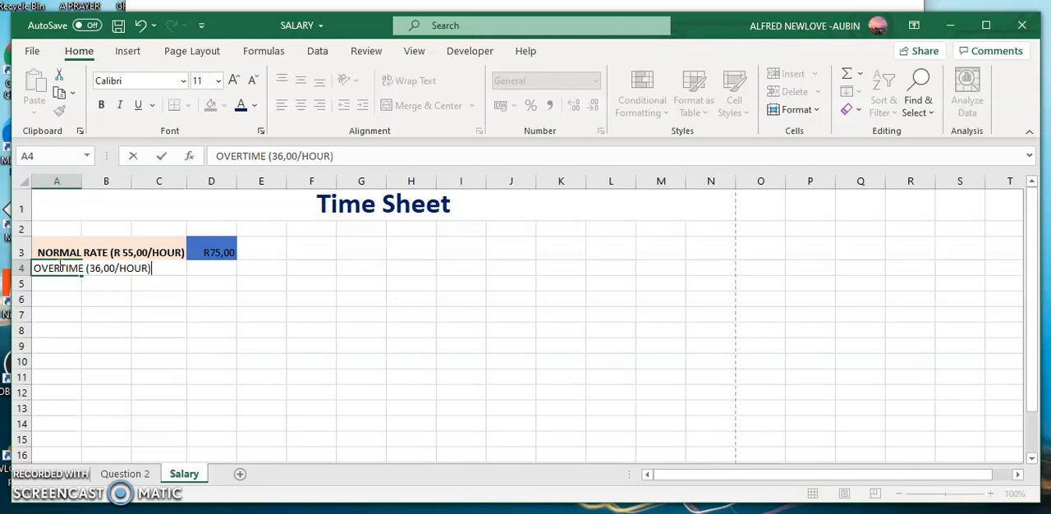
pyautogui.click(138, 290)
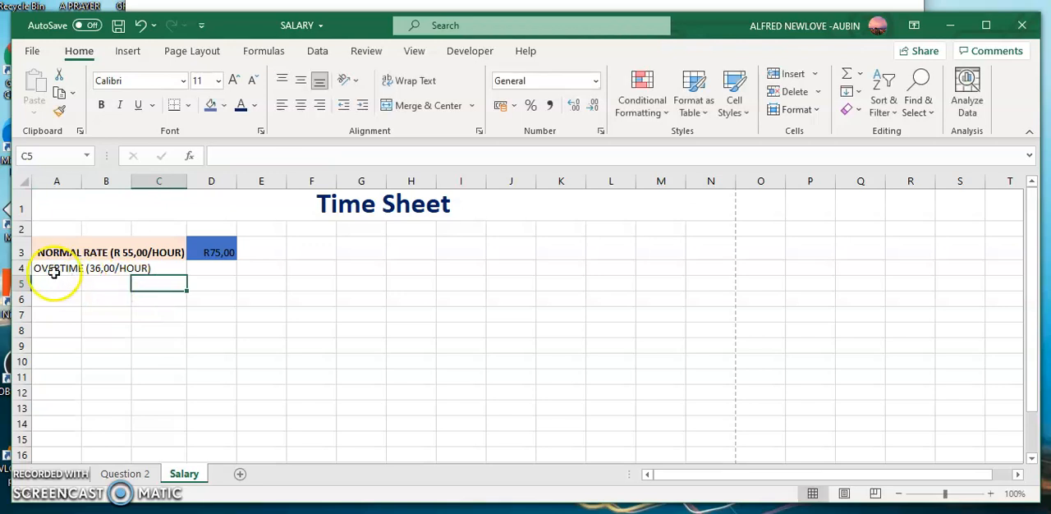
# - Select row 3 and open its Row Height setting
pyautogui.click(20, 252)
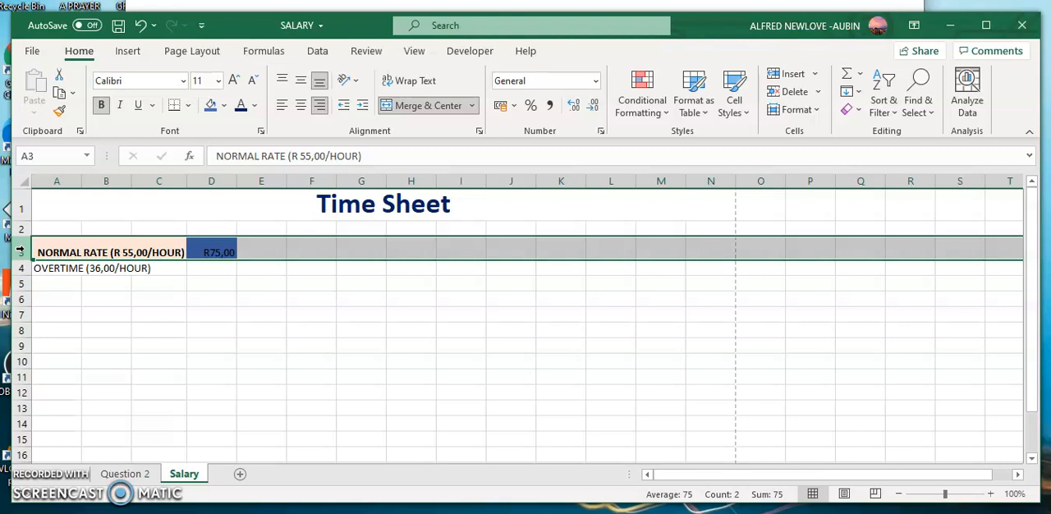
pyautogui.rightClick(21, 251)
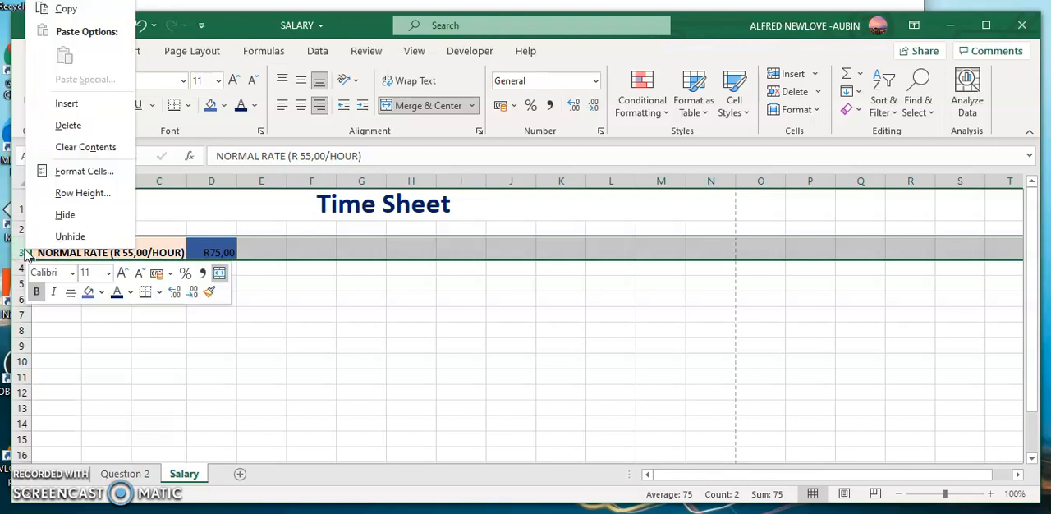
pyautogui.click(72, 195)
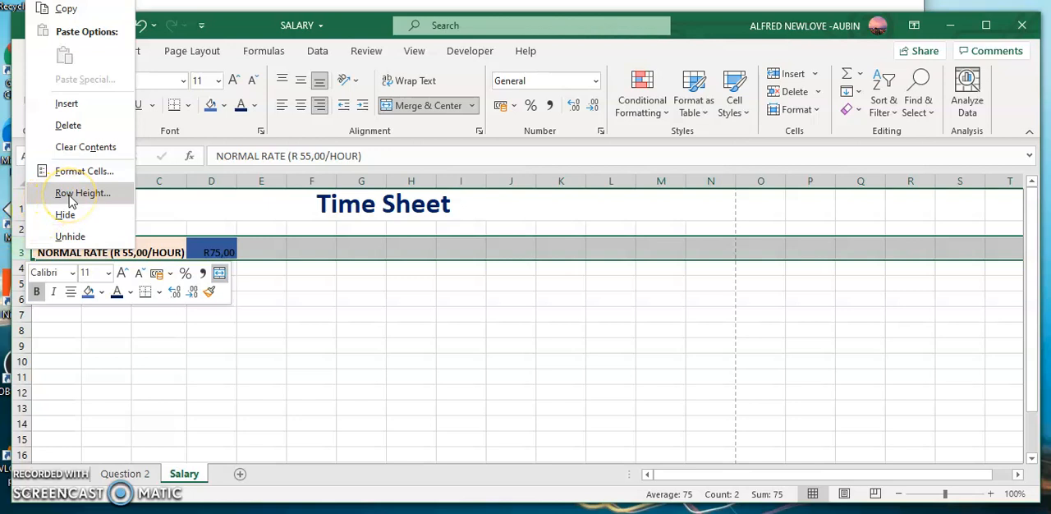